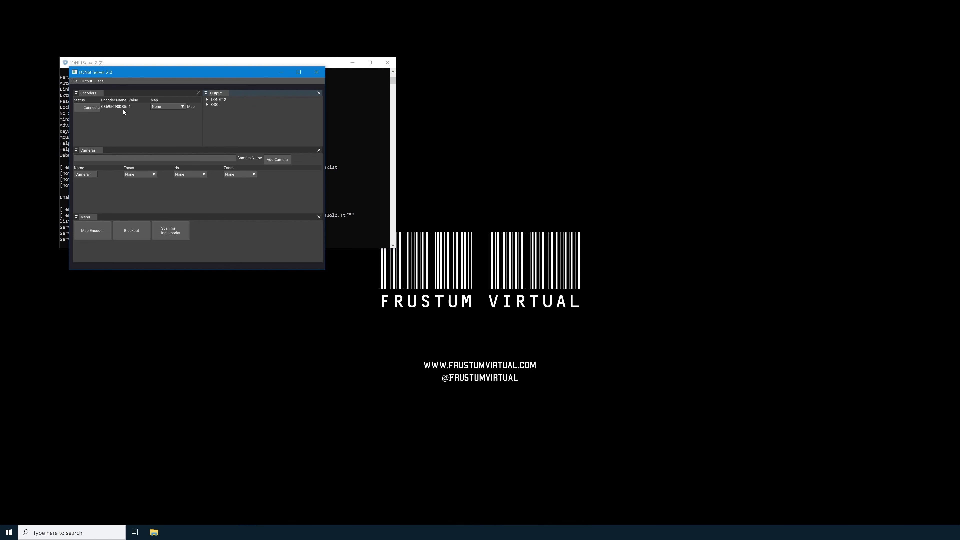
Step: Assign encoder C8695C98DB55652F to Camera 1's focus, then close the LONet Server and console windows
click(151, 175)
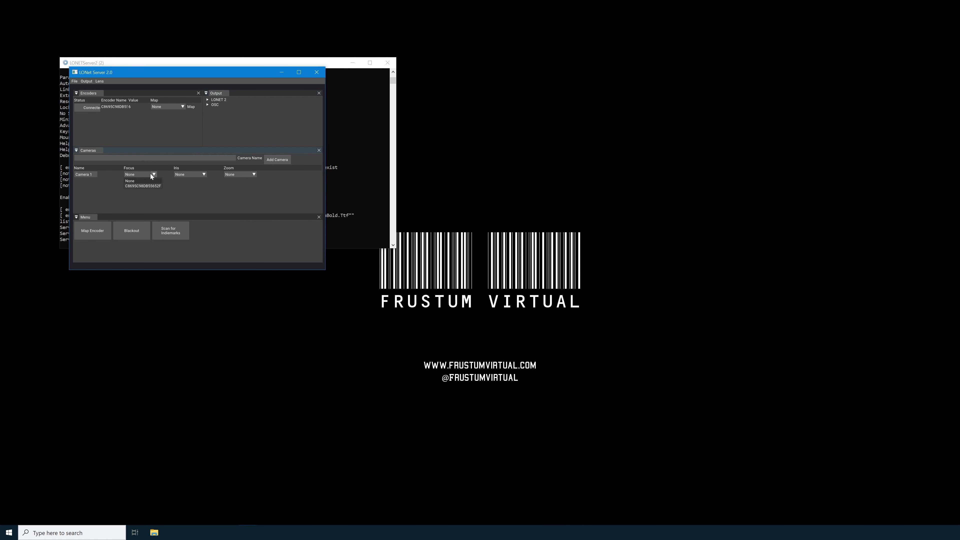
click(128, 186)
click(317, 72)
click(352, 63)
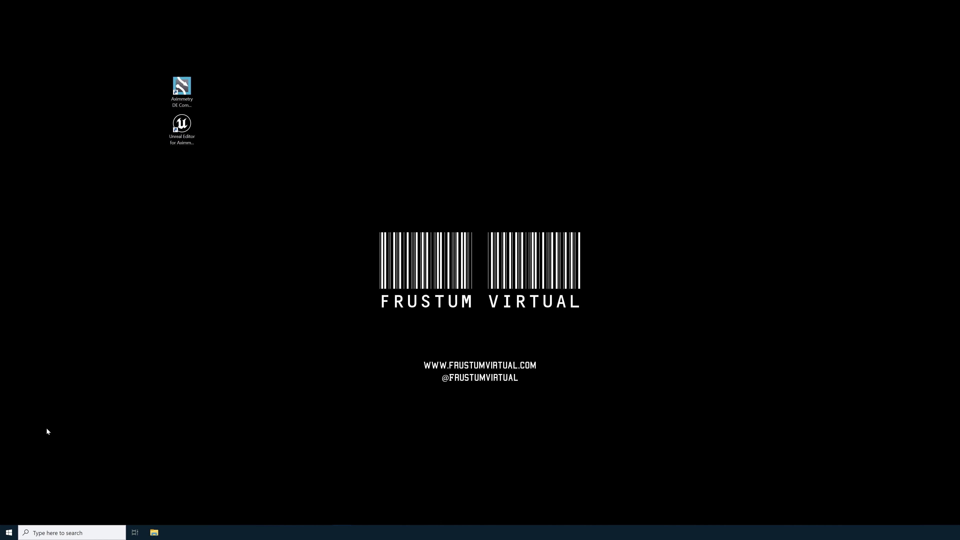
Step: Launch Aximmetry DE Basic Calibrator by searching 'basic' from the Start menu
click(8, 533)
text(bas)
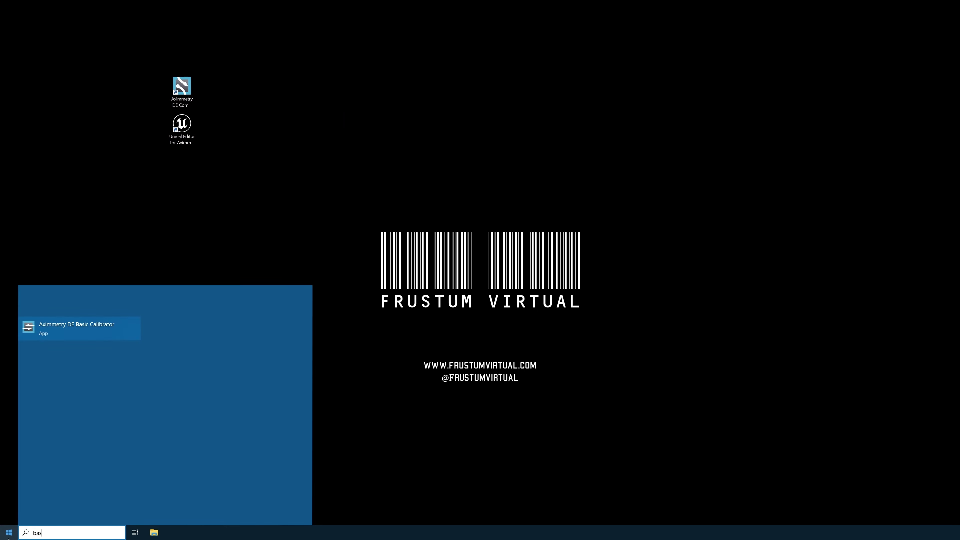
text(ic)
click(83, 330)
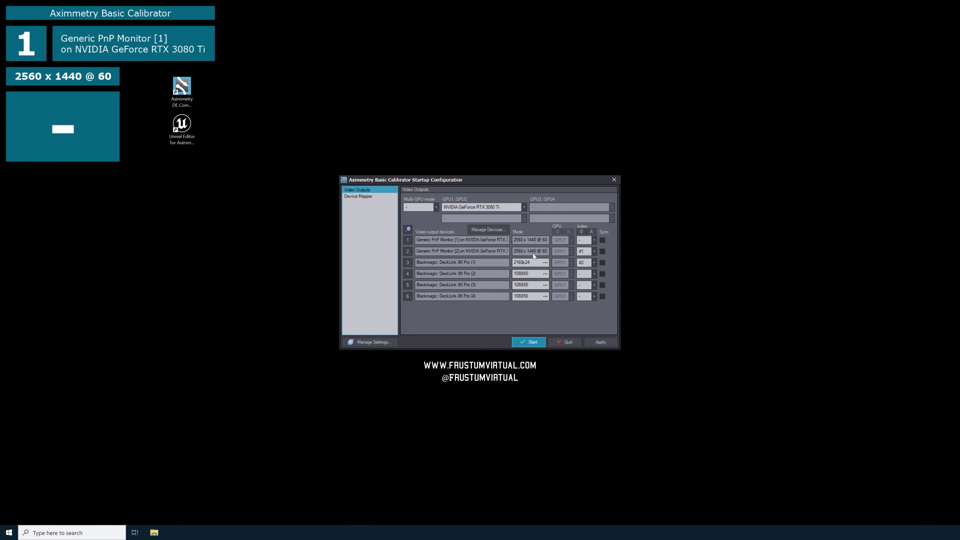
Step: Keep the first DeckLink 8K Pro video output at 2160p24 mode
click(545, 262)
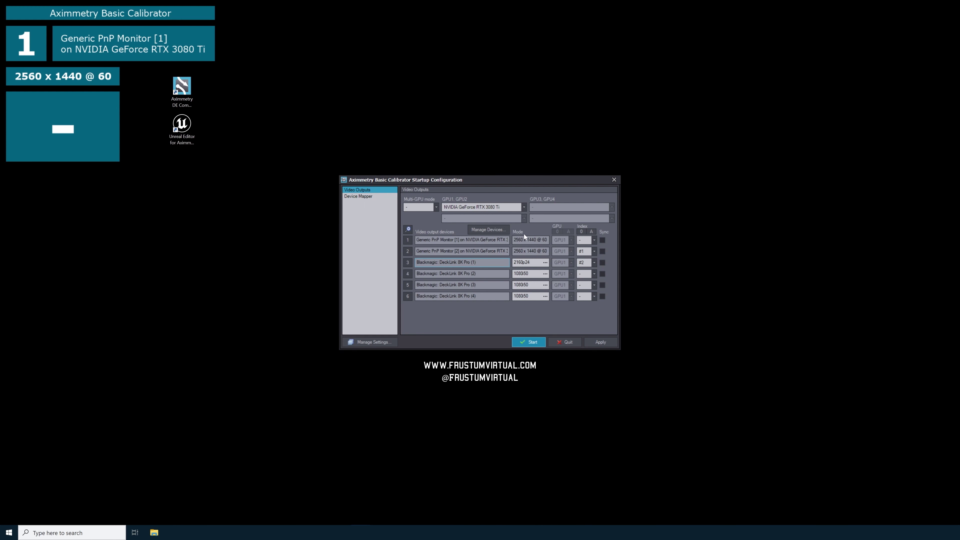
click(545, 262)
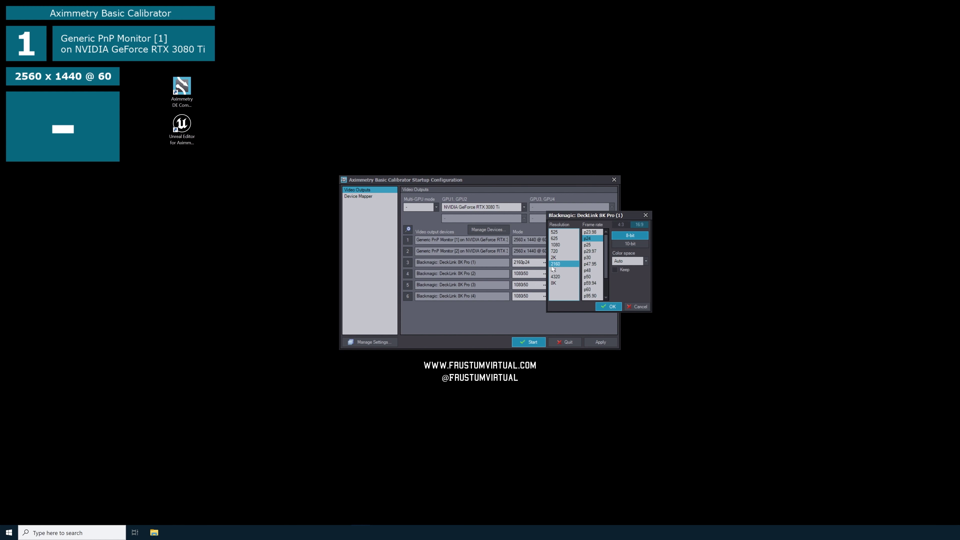
click(609, 307)
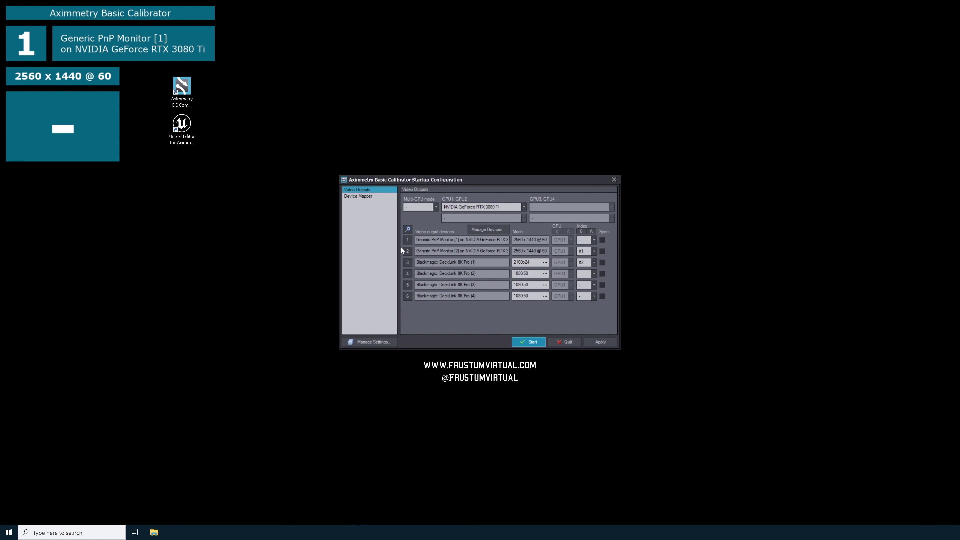
Step: Inspect the Antilatency tracker settings under Device Mapper's Camera Tracking category, then close Manage Devices
click(359, 196)
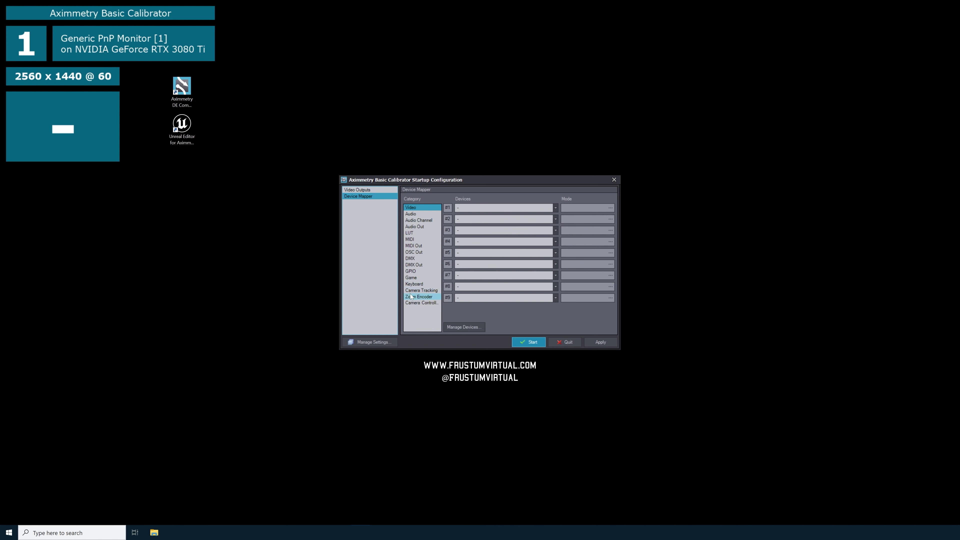
click(417, 292)
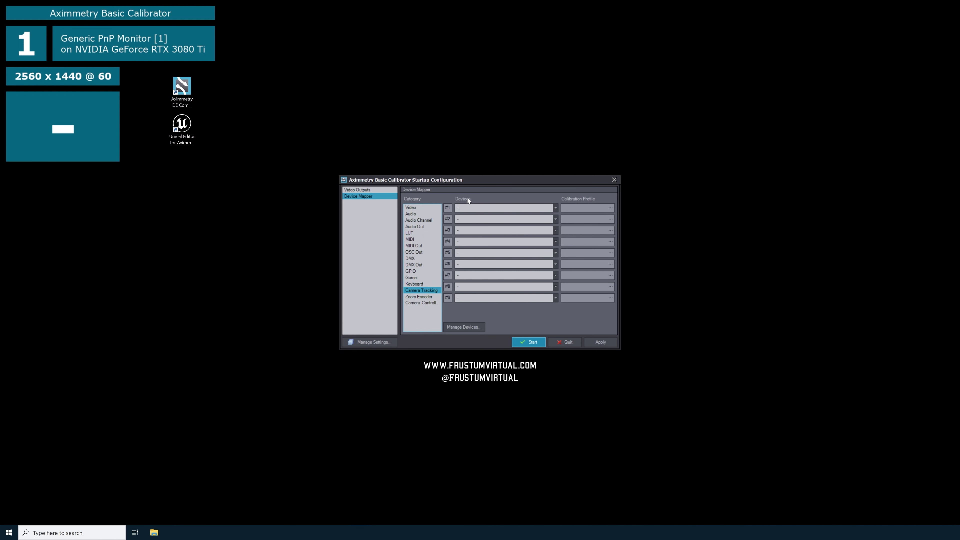
click(460, 328)
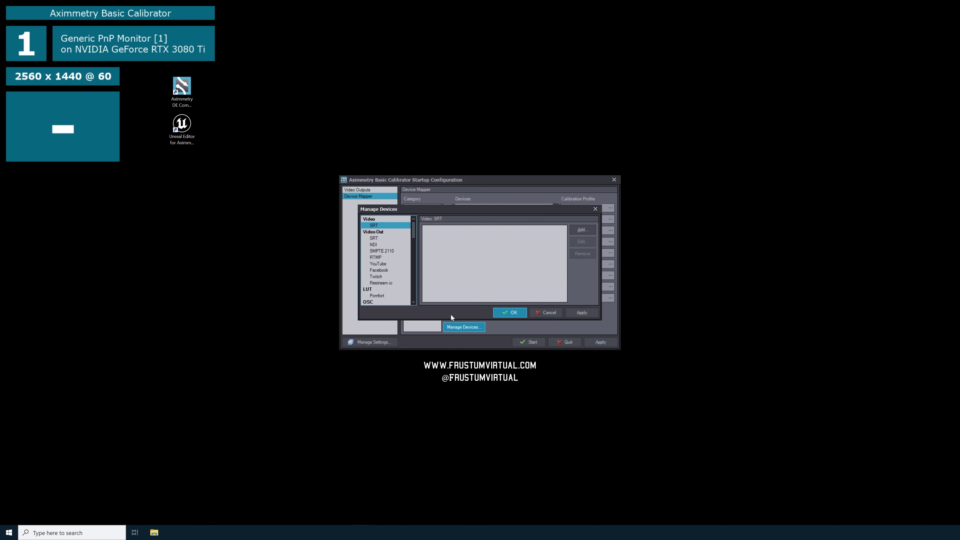
scroll(382, 256, down, 5)
click(379, 290)
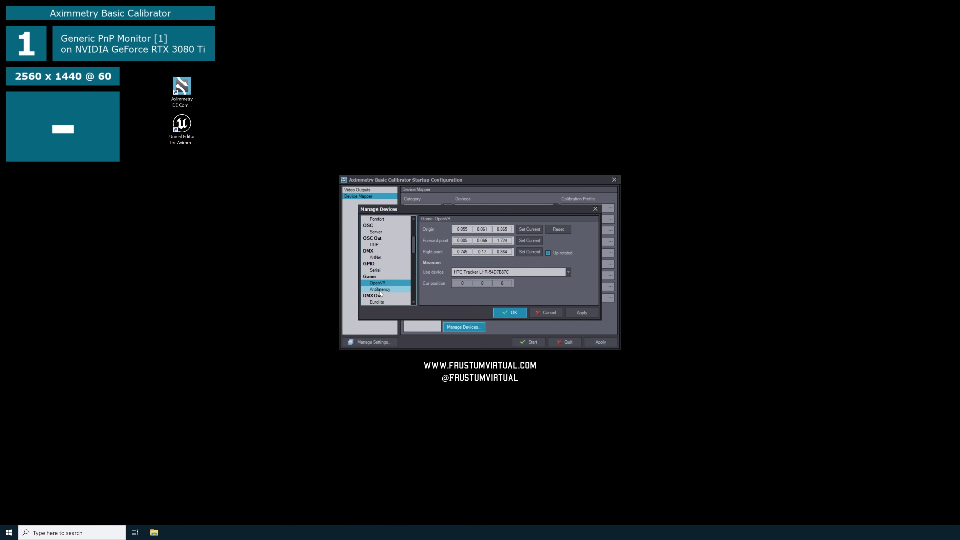
scroll(401, 279, down, 3)
scroll(383, 253, down, 1)
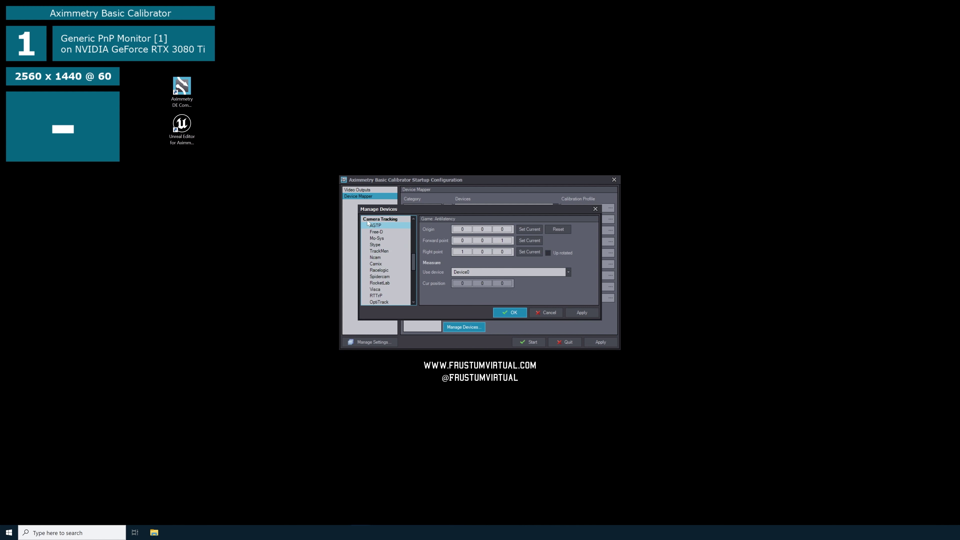
scroll(383, 261, down, 4)
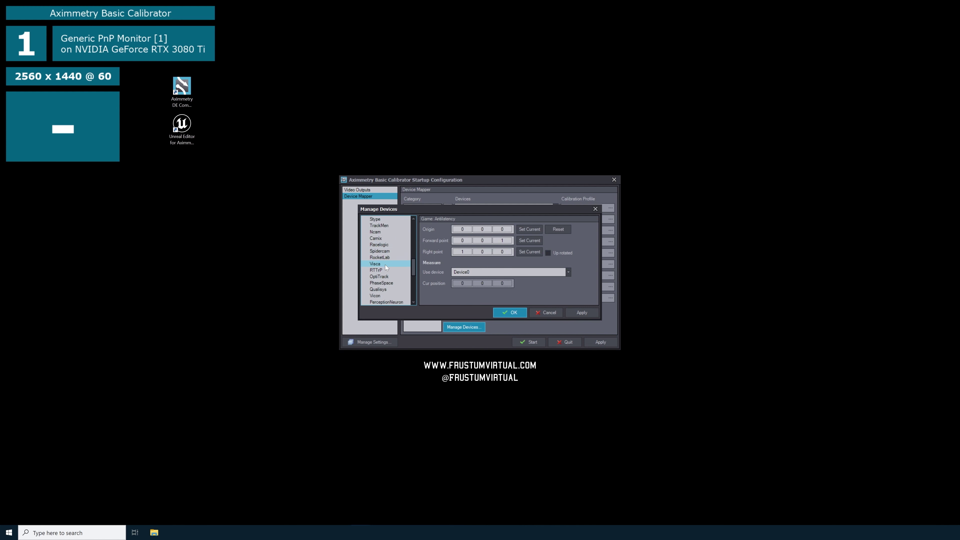
scroll(383, 284, up, 4)
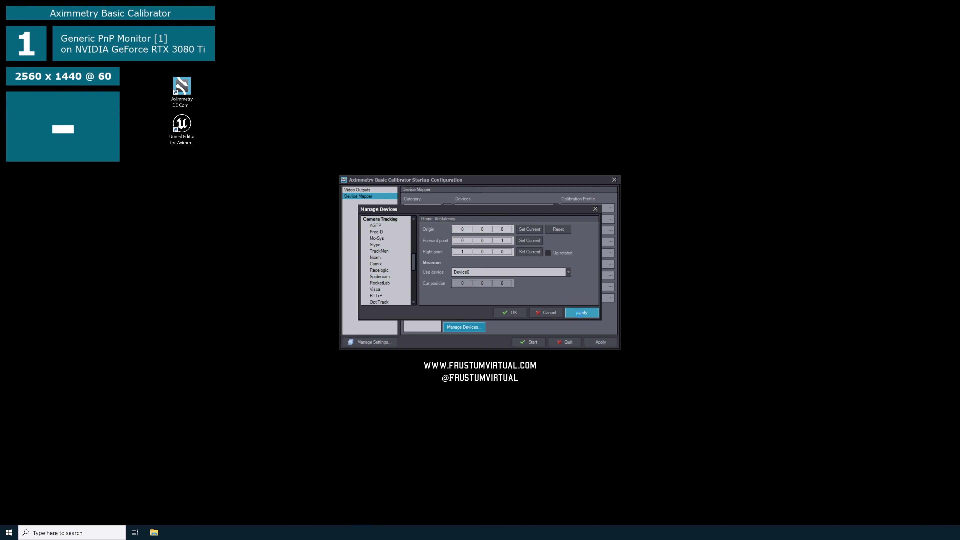
click(508, 315)
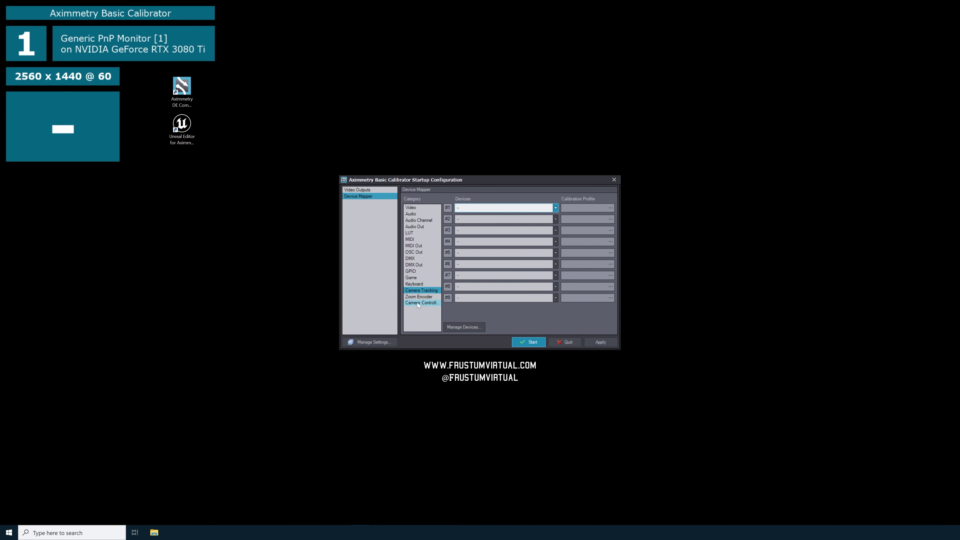
Step: Start adding a new Lonet2 channel in the Zoom Encoder device manager
click(422, 297)
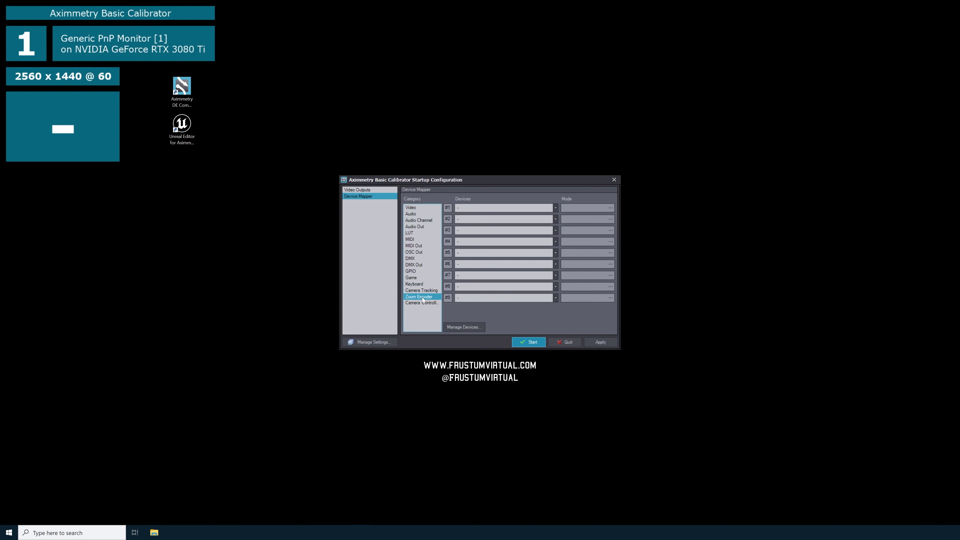
click(455, 327)
scroll(385, 277, down, 6)
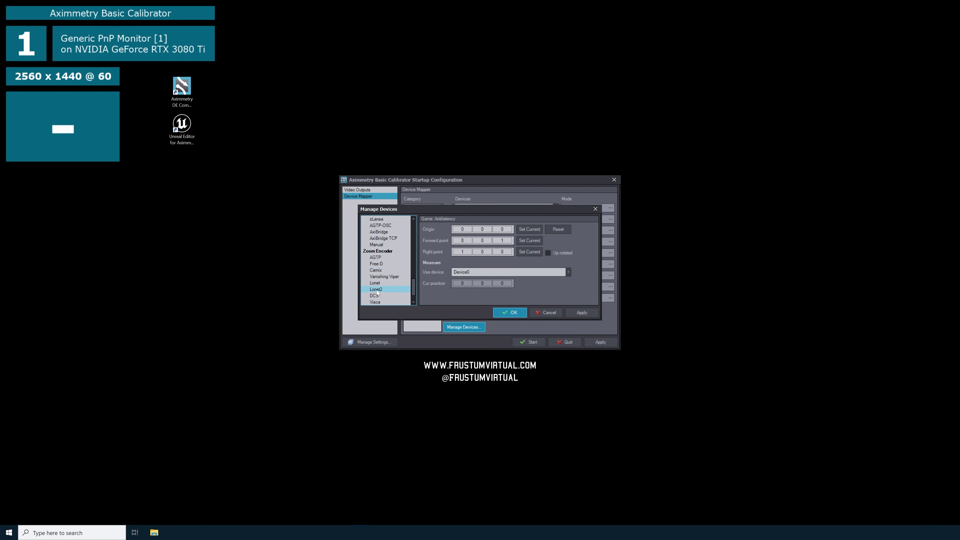
click(374, 289)
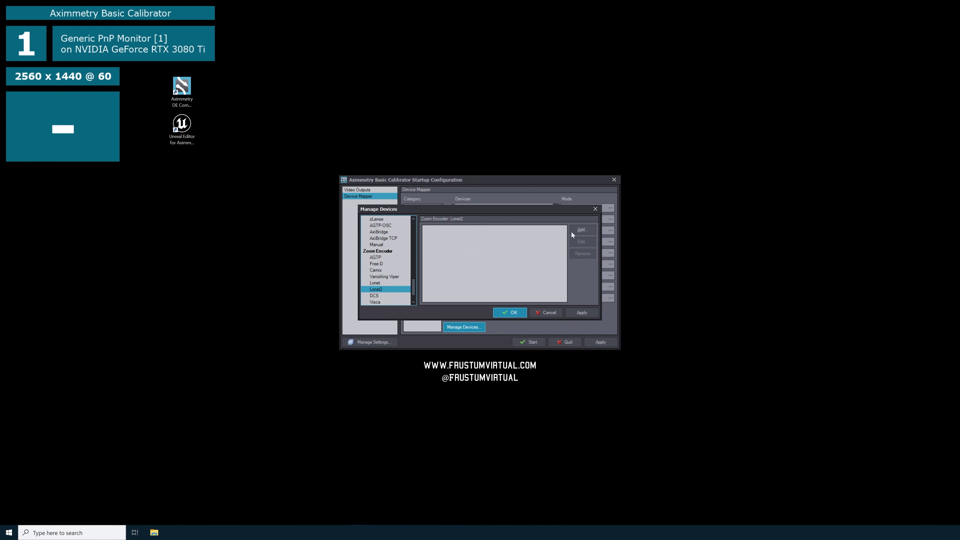
click(581, 230)
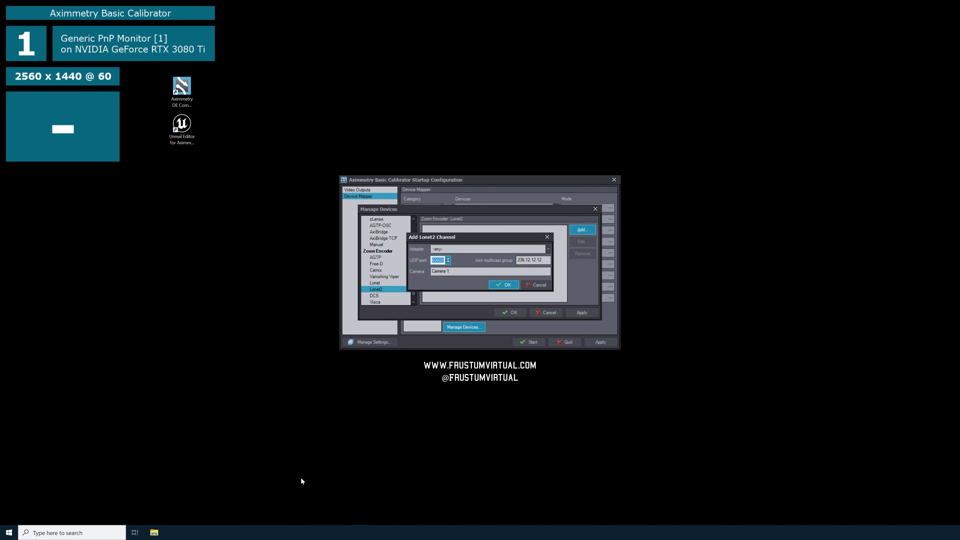
Step: Check the LONET 2 output address and port in LONet Server 2.0
mouse_move(248, 532)
click(276, 483)
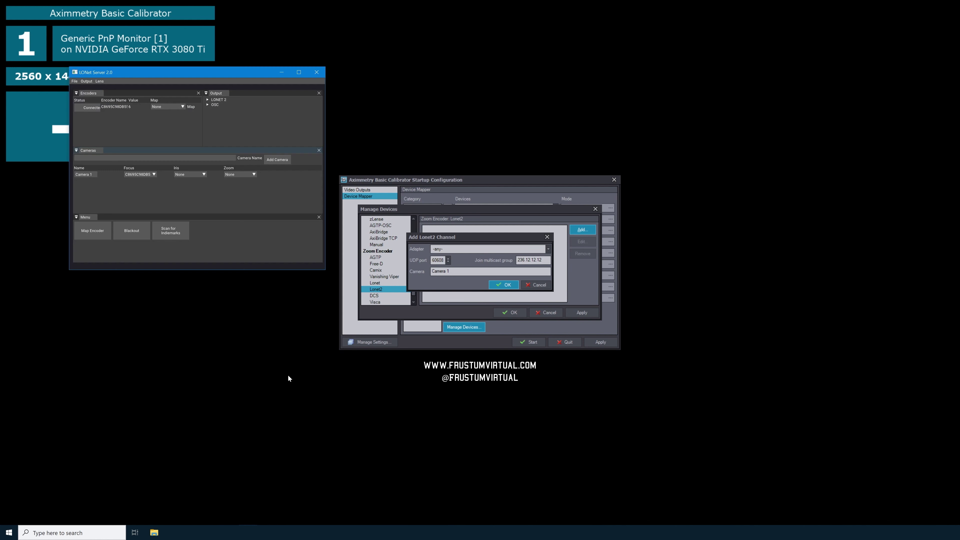
click(207, 99)
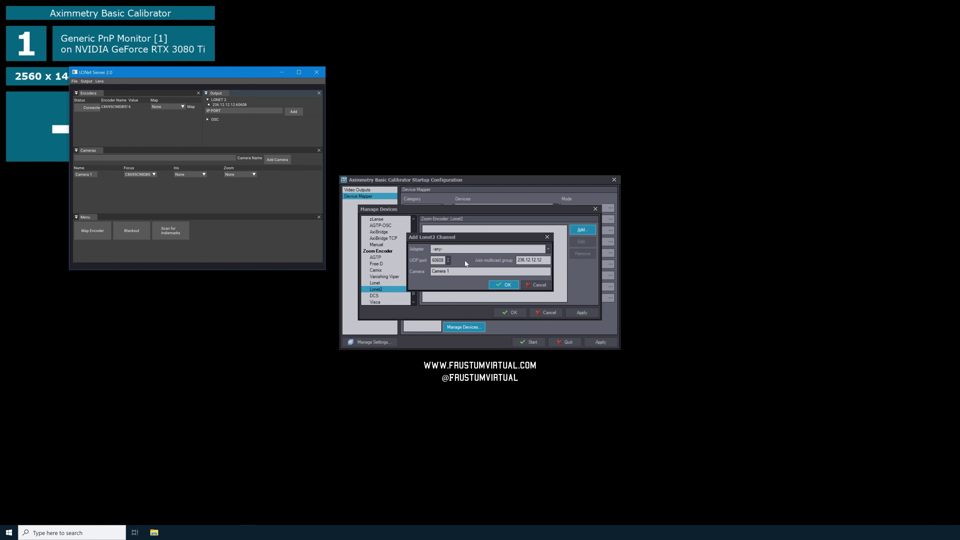
Step: Confirm the Lonet2 channel (port 60608, 236.12.12.12, Camera 1) and apply the device changes
click(506, 286)
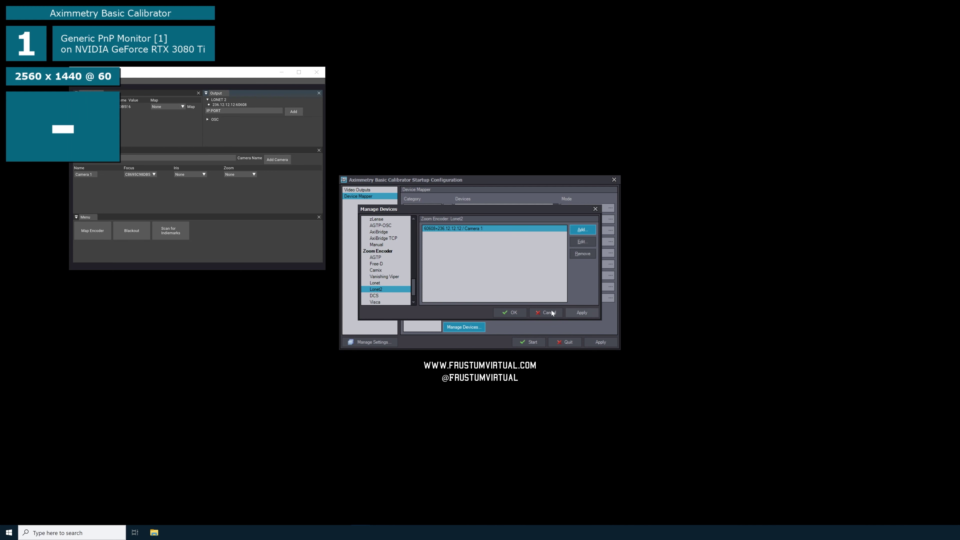
click(585, 313)
click(511, 312)
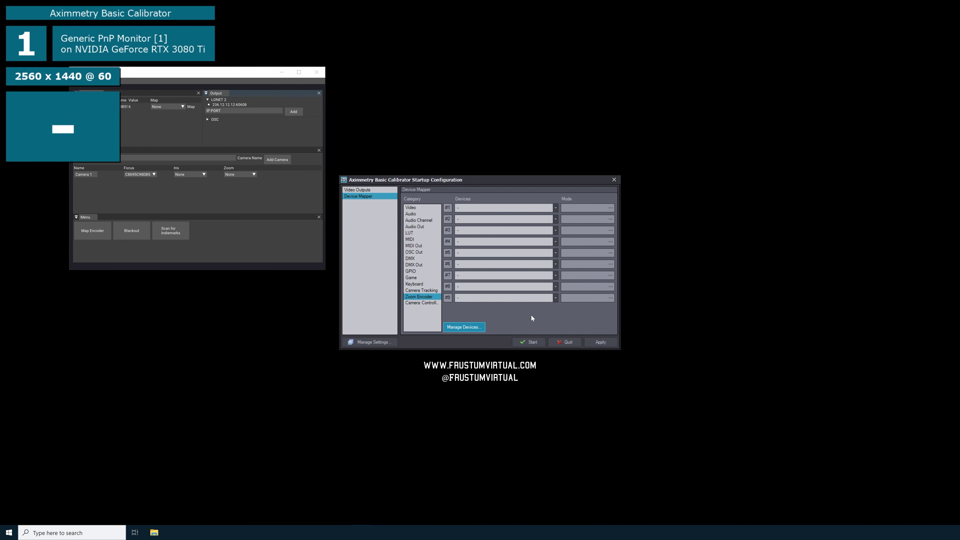
click(357, 189)
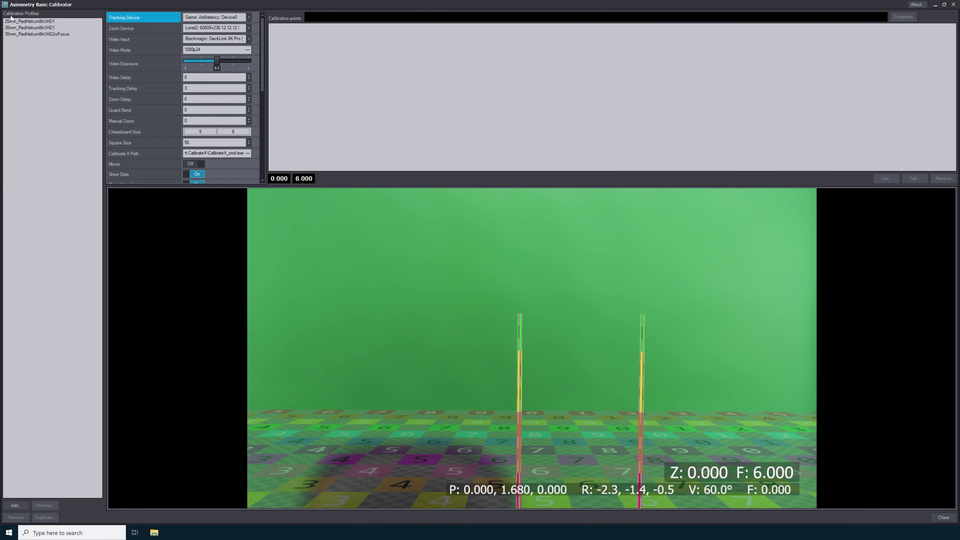
Step: Compare the 35mm RedHelium profiles, then load 35mm_RedHelium8kUHD1 with its single calibration point
click(8, 28)
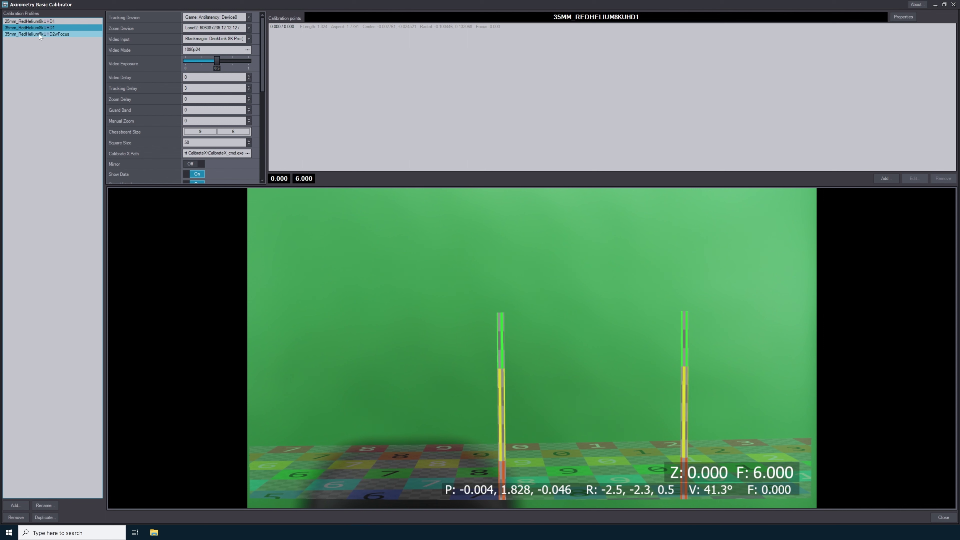
click(24, 34)
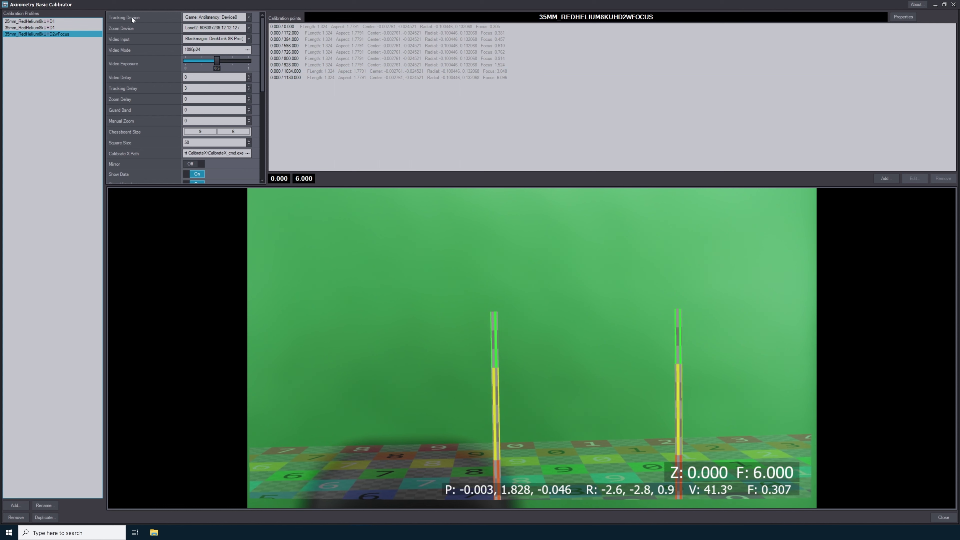
click(248, 17)
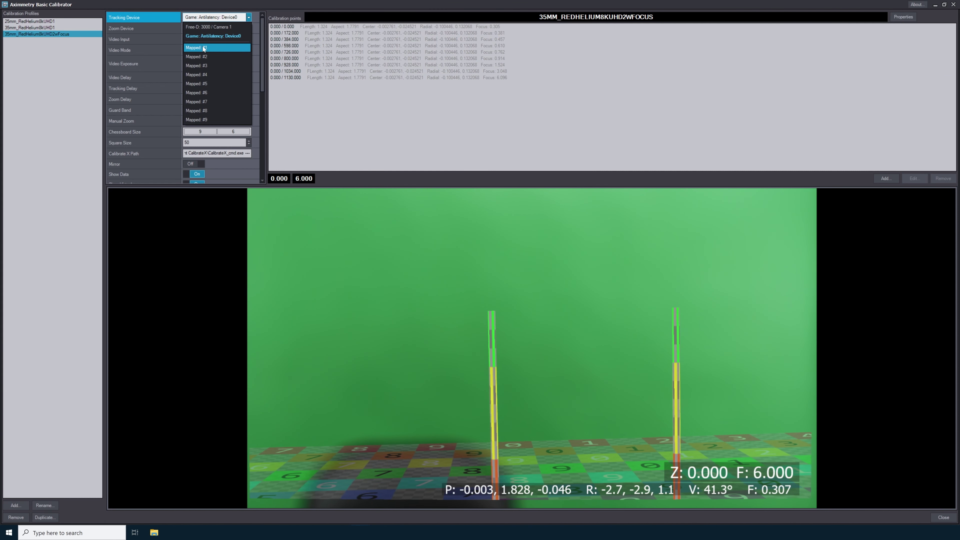
click(144, 19)
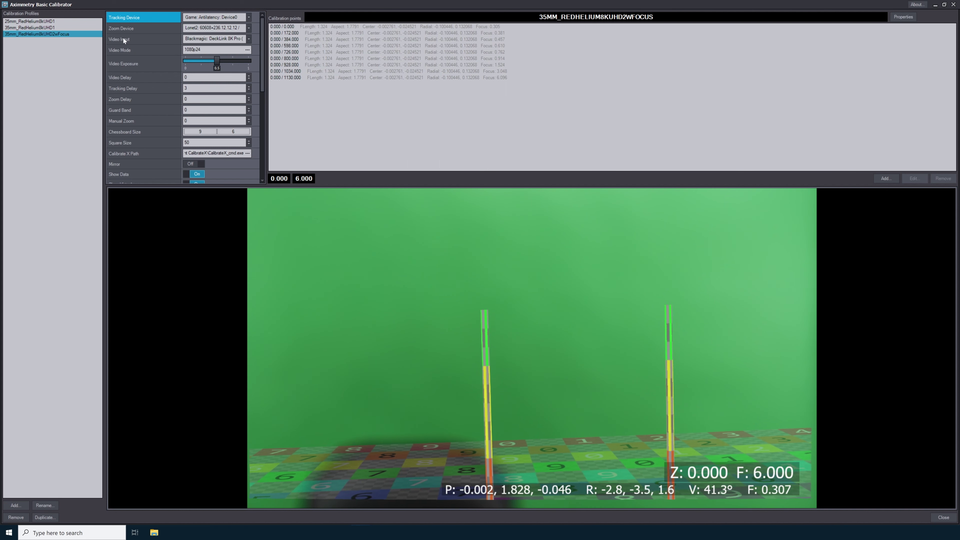
click(12, 43)
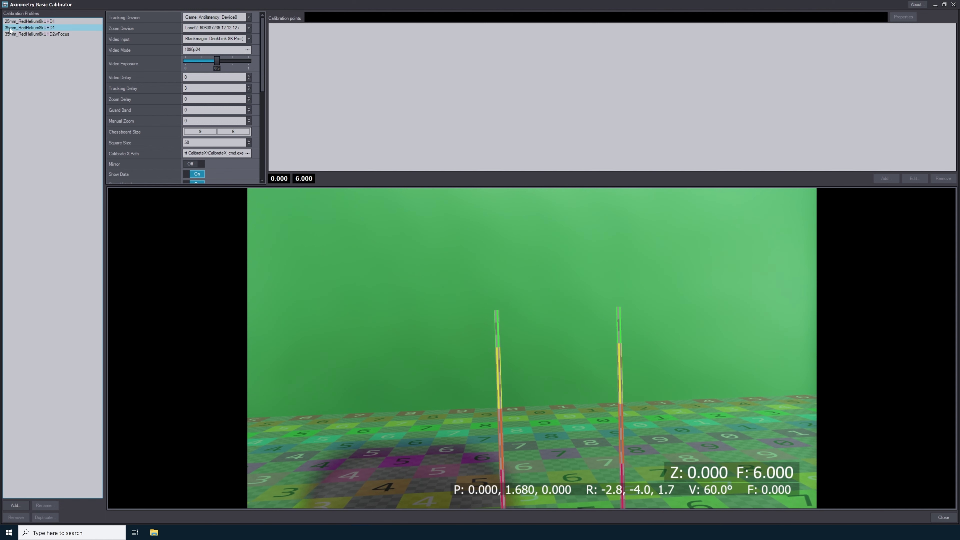
click(34, 28)
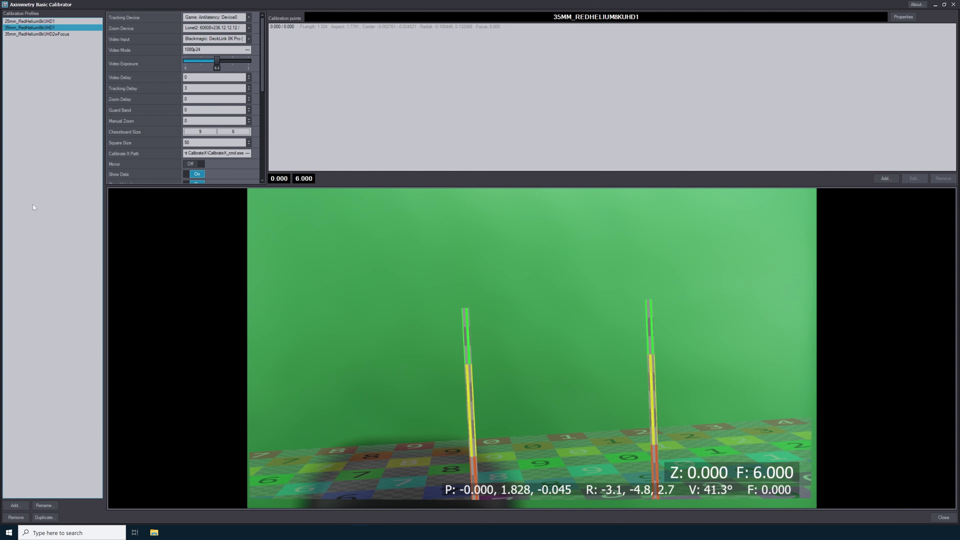
Step: Duplicate the profile as 35mm_RedHelium8kUHD3wFocus and bring LONet Server to the front
click(45, 517)
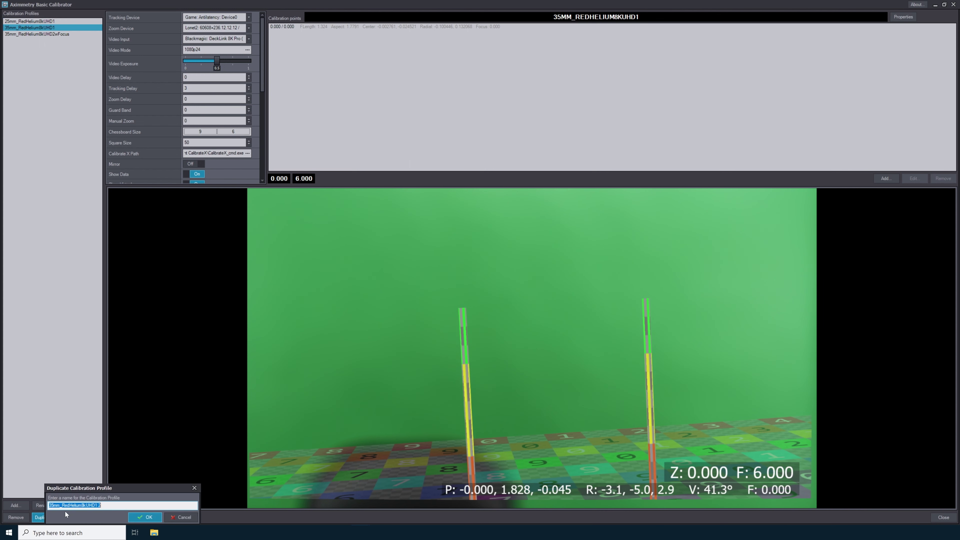
key(End)
key(BackSpace)
key(BackSpace)
key(BackSpace)
text(3)
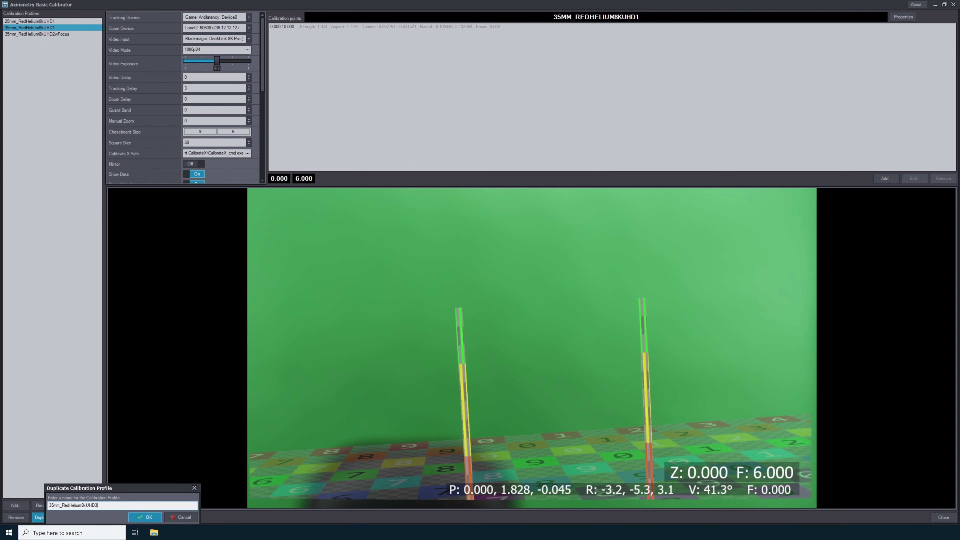
text(wfocus)
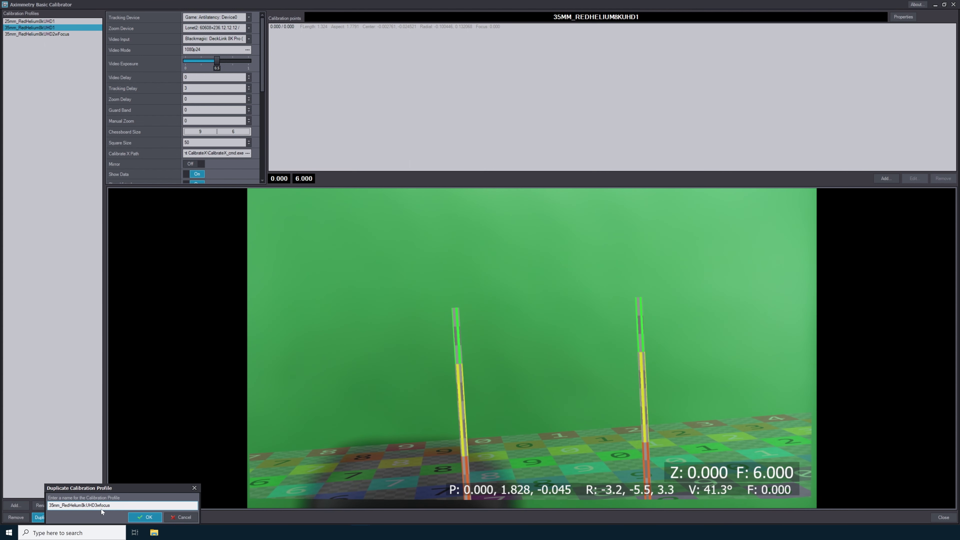
key(Left)
key(Left)
key(Left)
key(Left)
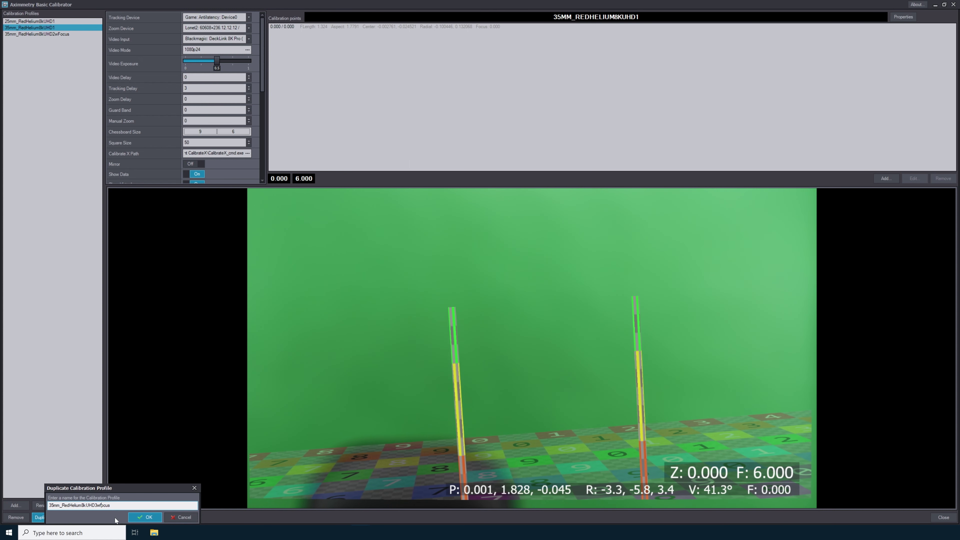
key(BackSpace)
text(F)
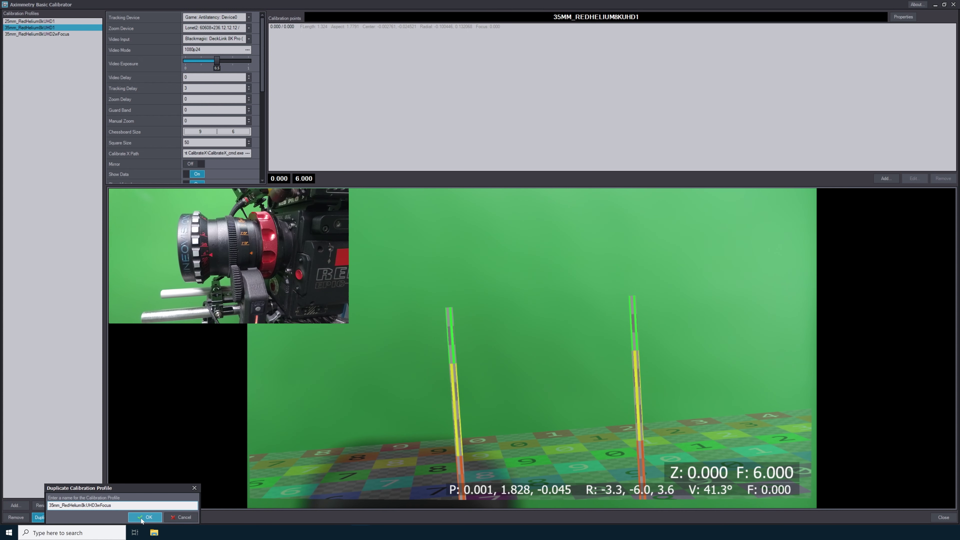
click(144, 518)
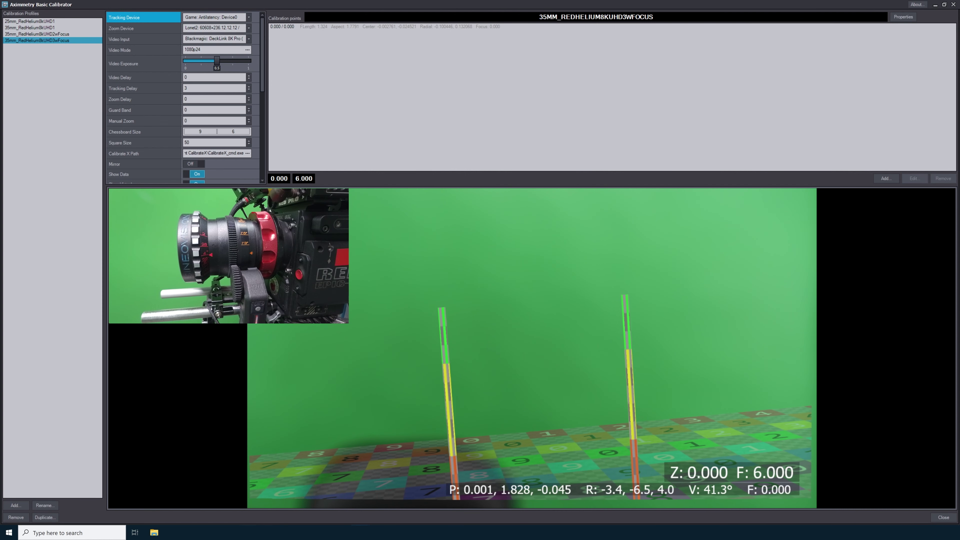
click(288, 491)
Step: Move the LONet Server window right of the settings panel, then minimize it
drag(248, 76, 603, 72)
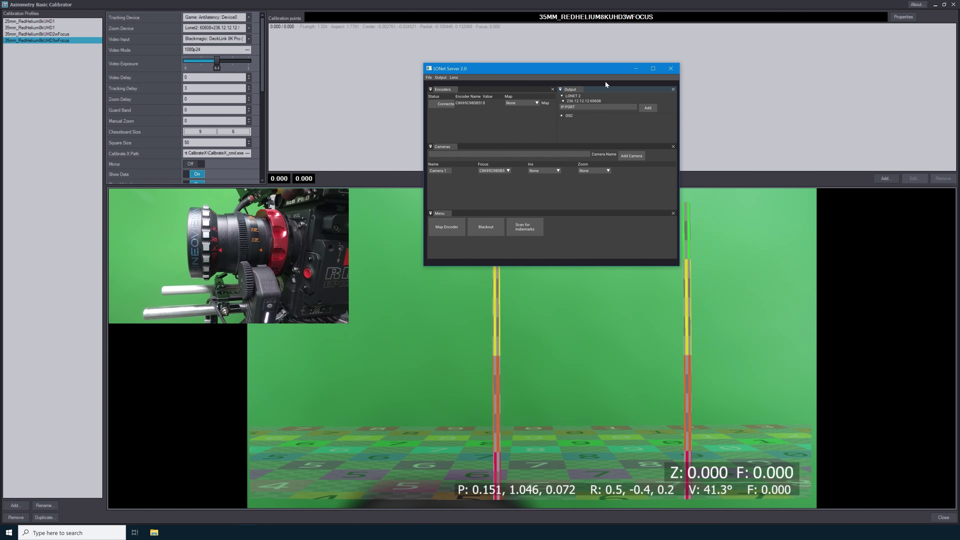
click(635, 68)
Step: Edit the focus-0 calibration point and convert 12 inches to 0.3048 meters in Chrome
click(296, 25)
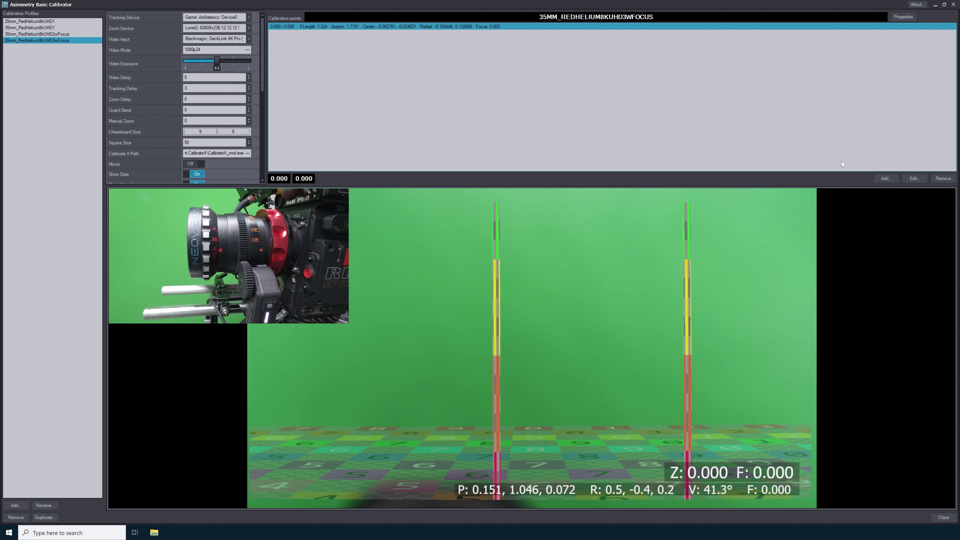
click(886, 179)
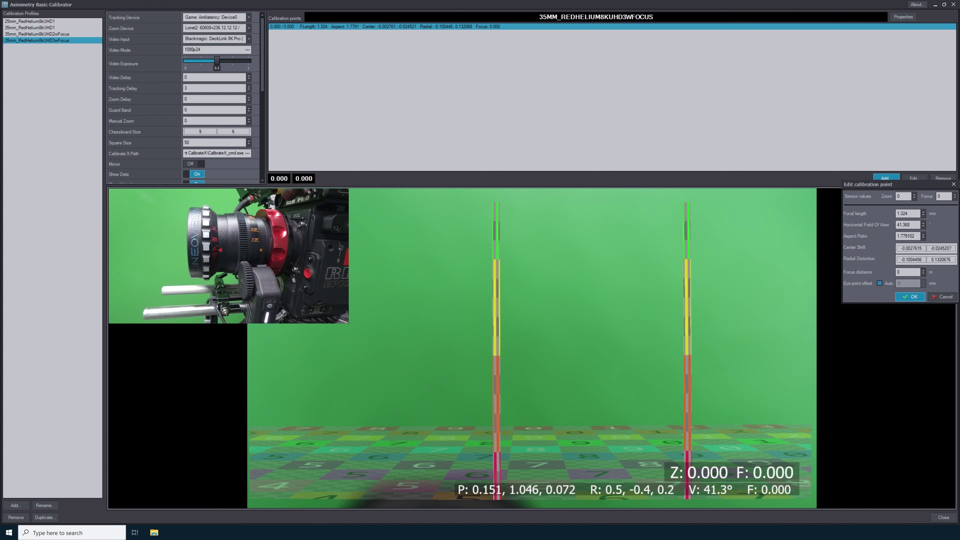
drag(959, 68, 614, 68)
key(ctrl+a)
text(12)
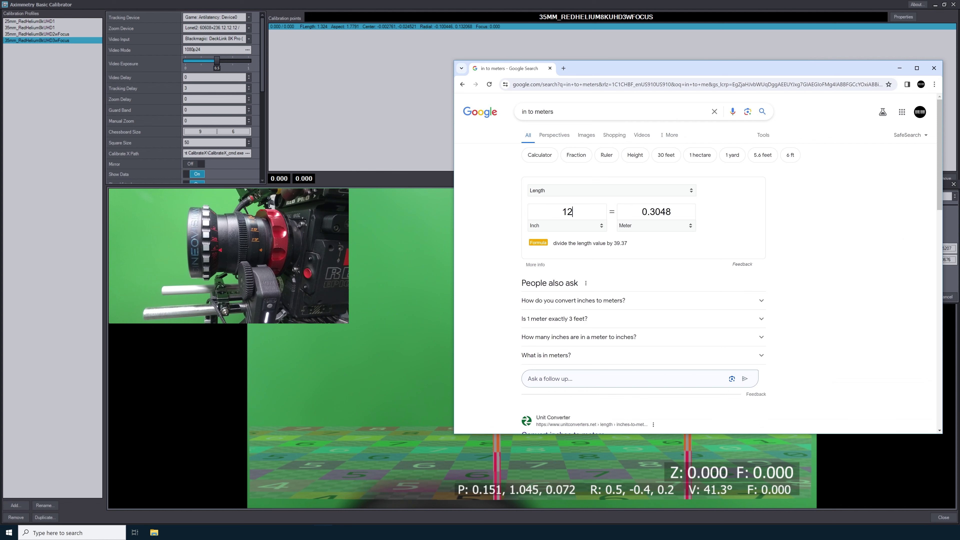
double_click(657, 211)
key(ctrl+c)
Step: Paste 0.3048 into the point's Focus distance field and confirm, giving Focus 0.305
click(900, 69)
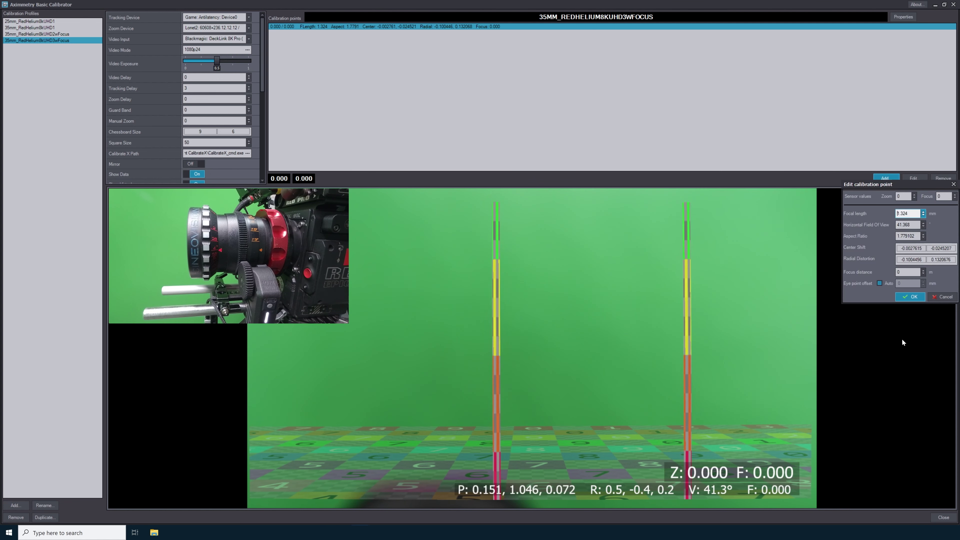
click(908, 272)
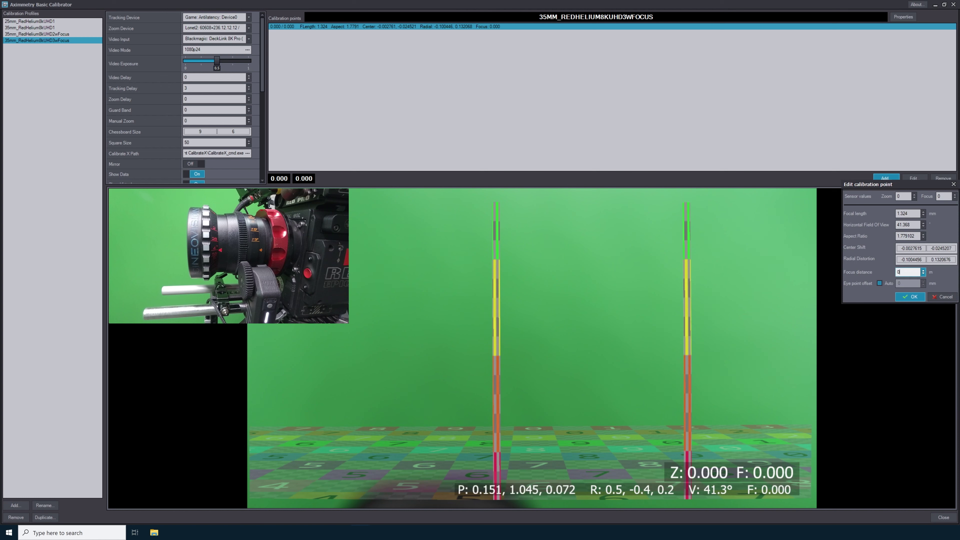
double_click(907, 272)
key(ctrl+v)
click(909, 297)
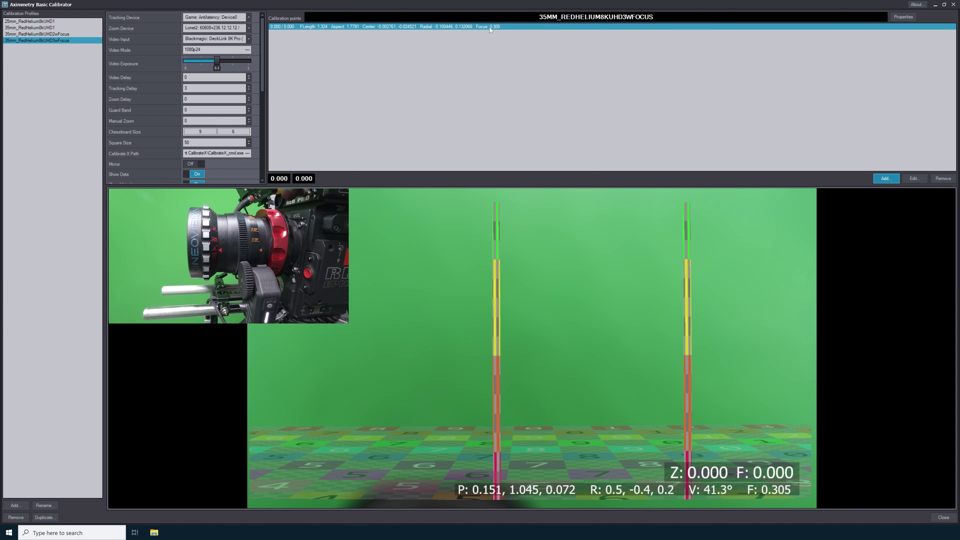
click(374, 78)
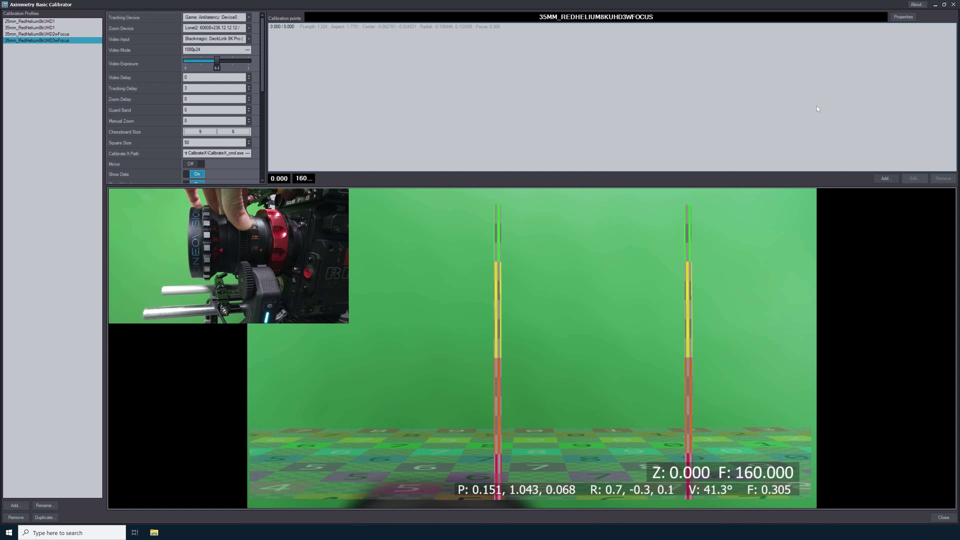
Step: Convert 15 inches to meters and select the 0.381 m result
key(alt+Tab)
click(567, 211)
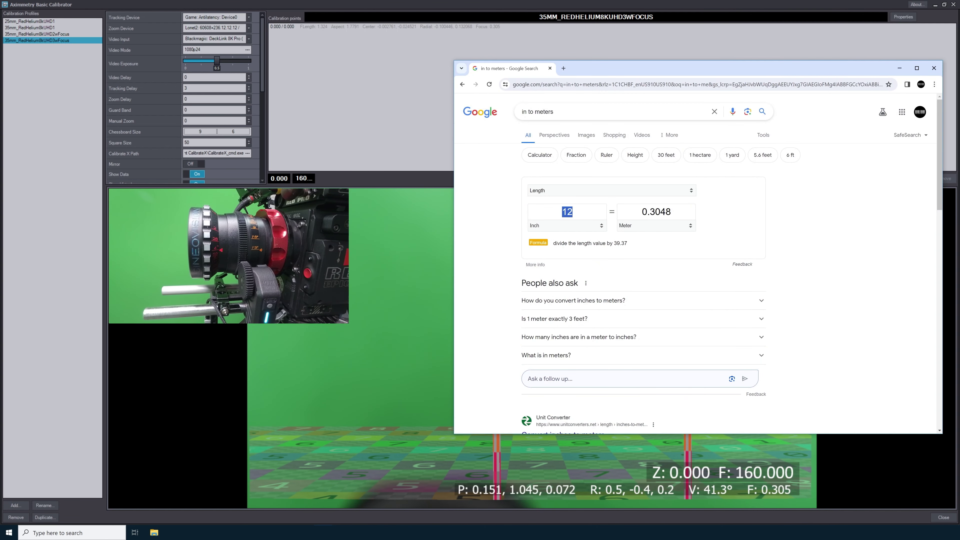
text(15)
drag(669, 212, 644, 212)
Step: Add a calibration point at focus reading 160 with focus distance 0.381 m
click(669, 6)
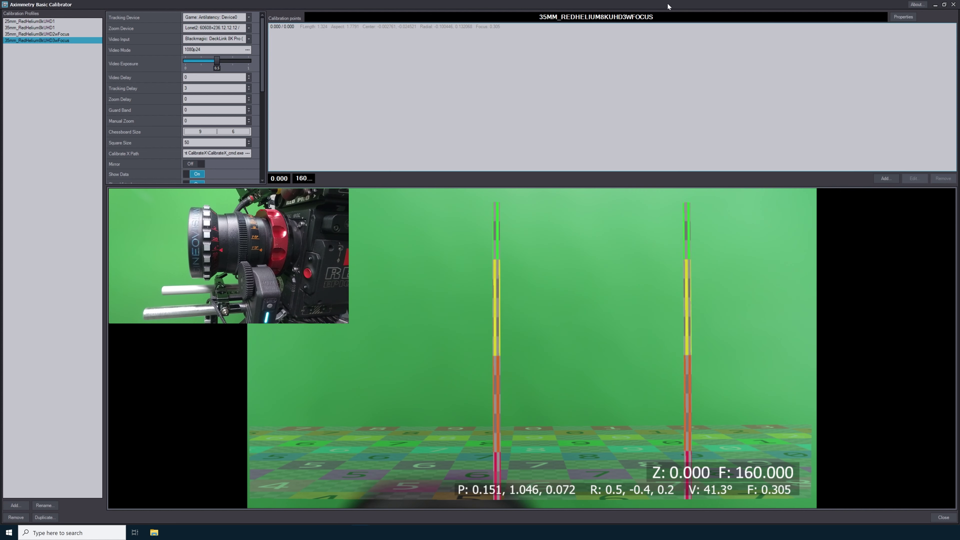
click(882, 178)
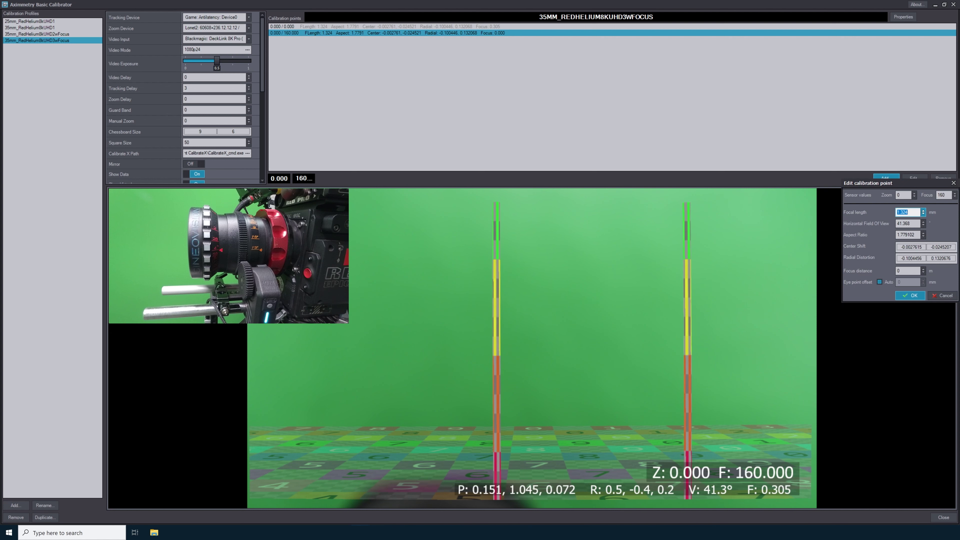
click(907, 271)
text(0.381)
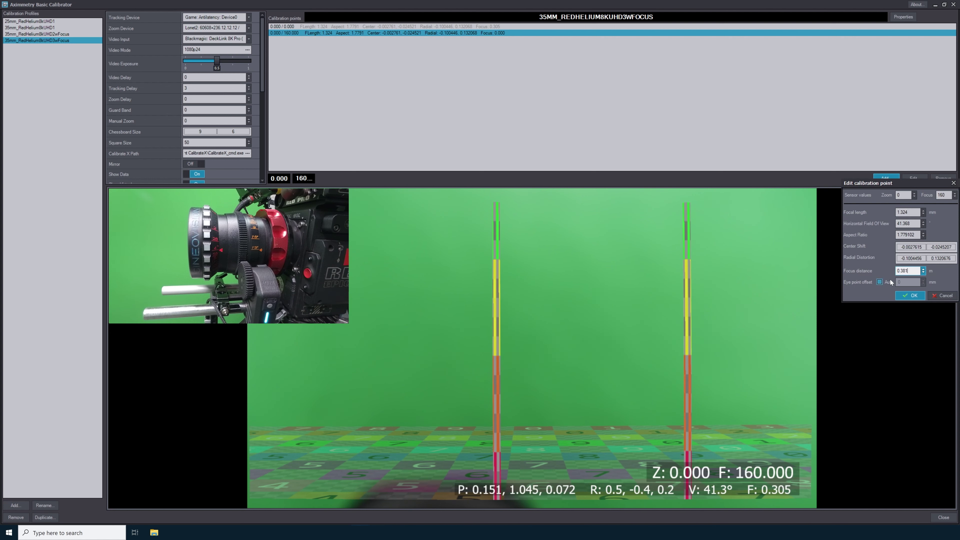
click(911, 296)
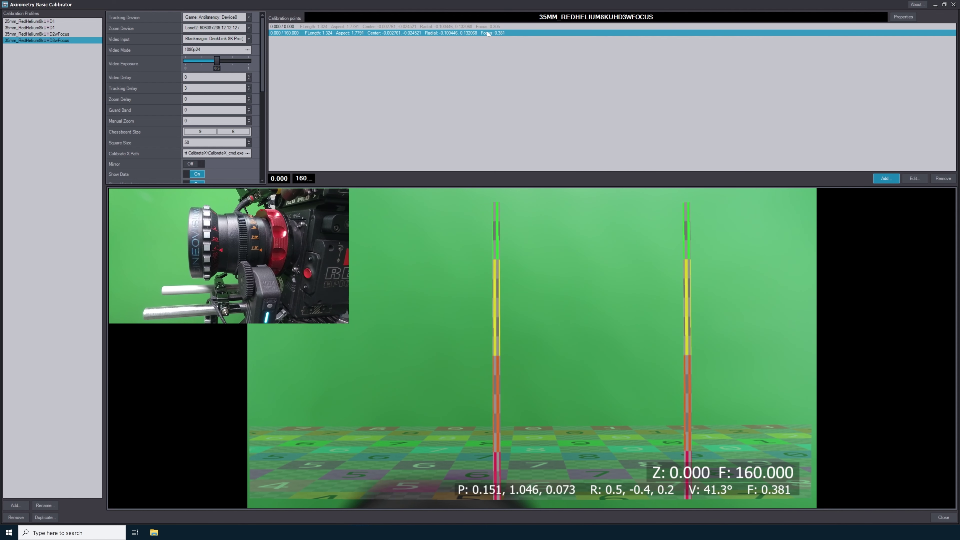
click(432, 93)
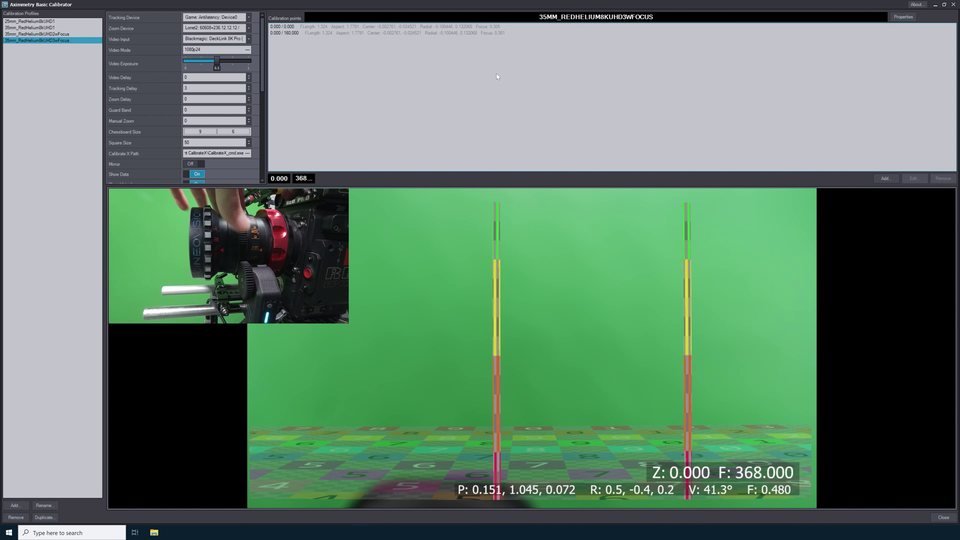
Step: Convert 18 inches to 0.4572 m and add a point at focus 368 with distance 0.457 m
text(18)
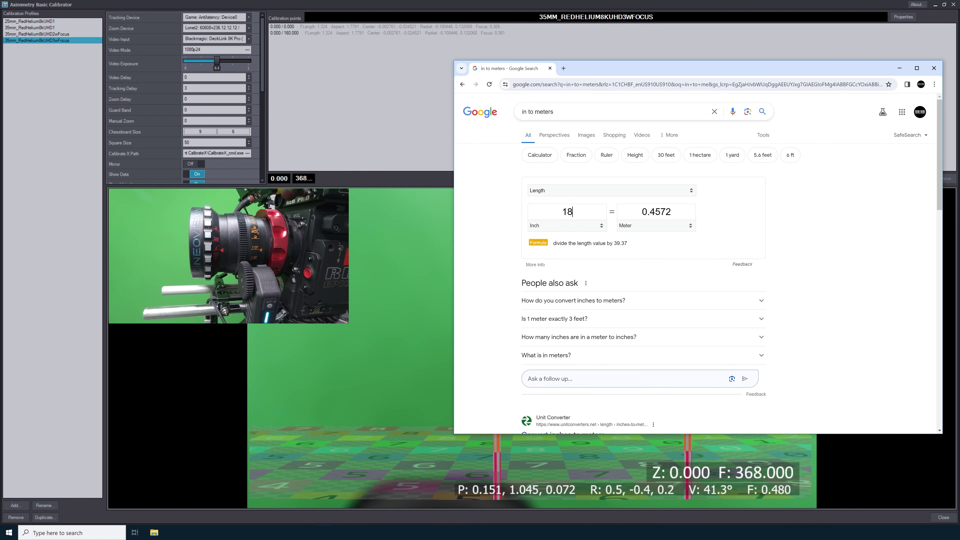
double_click(662, 220)
click(723, 40)
click(886, 179)
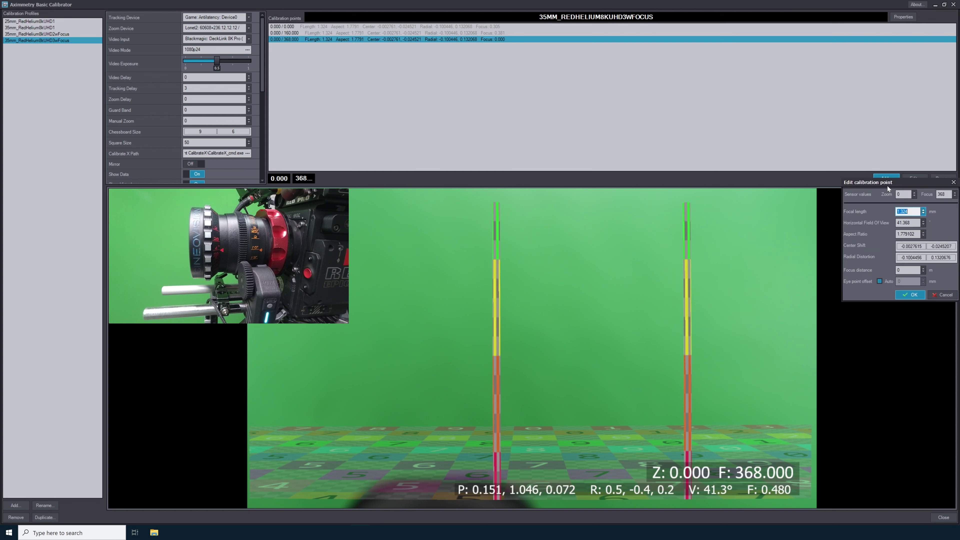
click(898, 270)
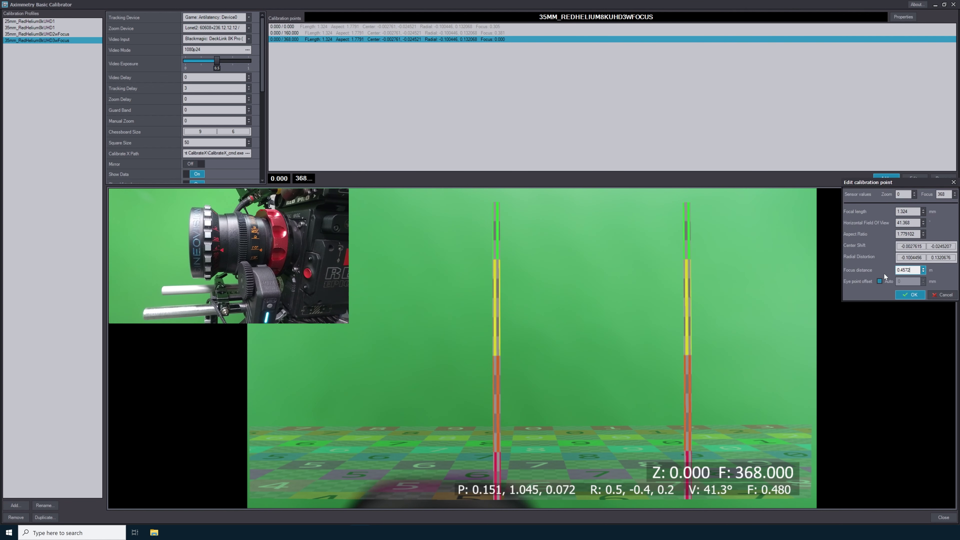
click(910, 295)
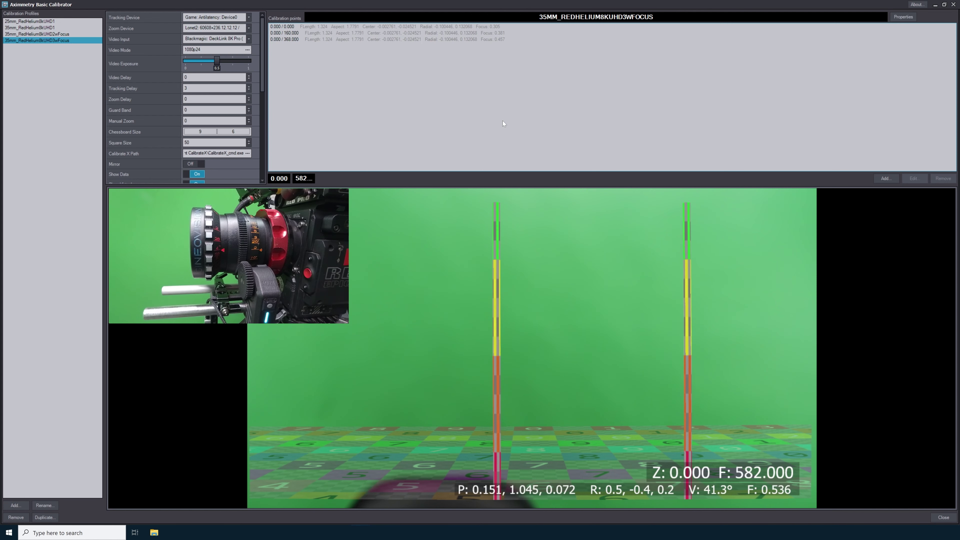
Step: Convert 24 inches and add a point at focus 582 with focus distance 0.6096 m
key(alt+Tab)
text(24)
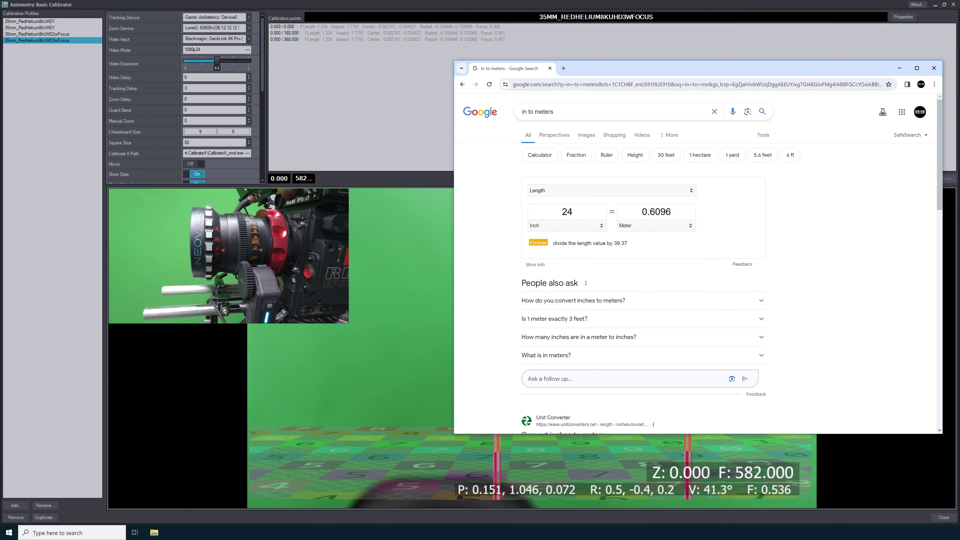
key(Tab)
key(alt+Tab)
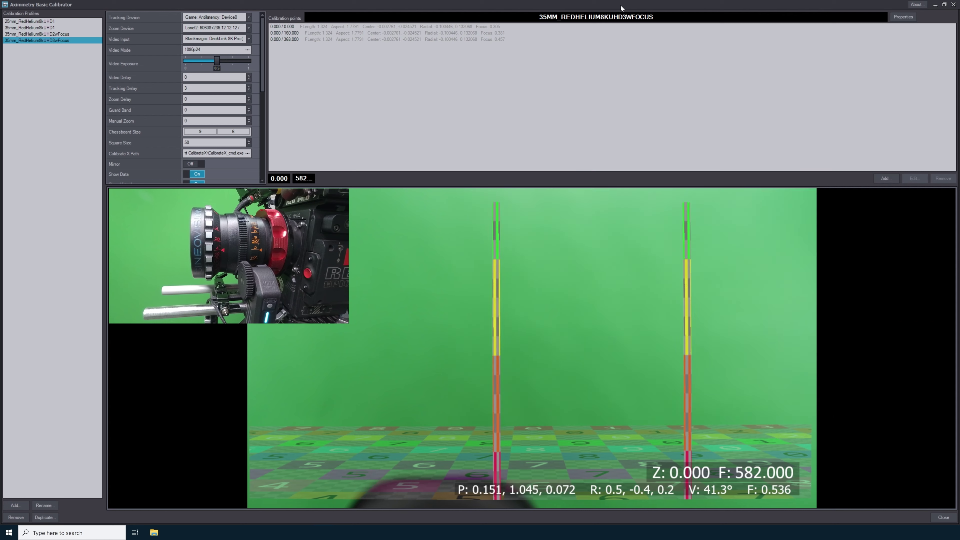
click(883, 181)
click(906, 275)
double_click(906, 274)
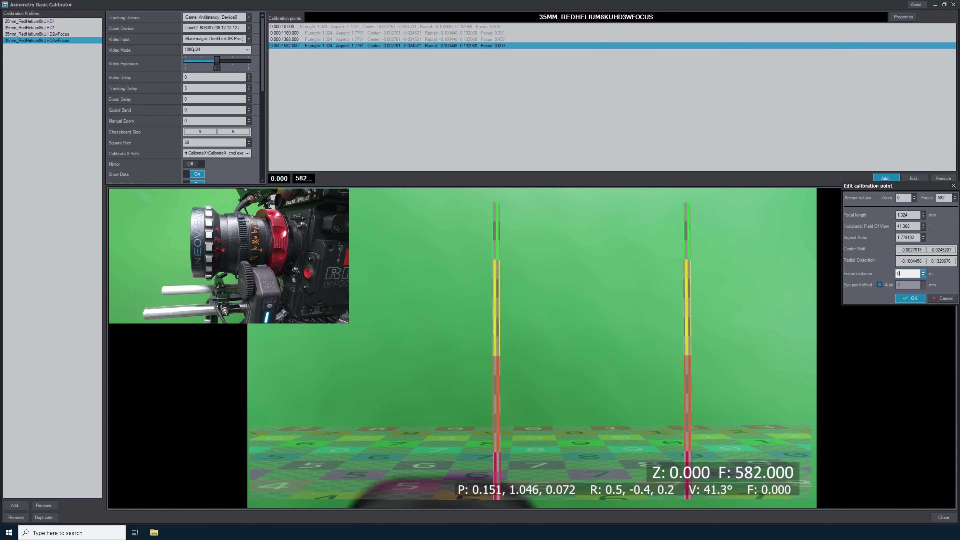
text(0.6096)
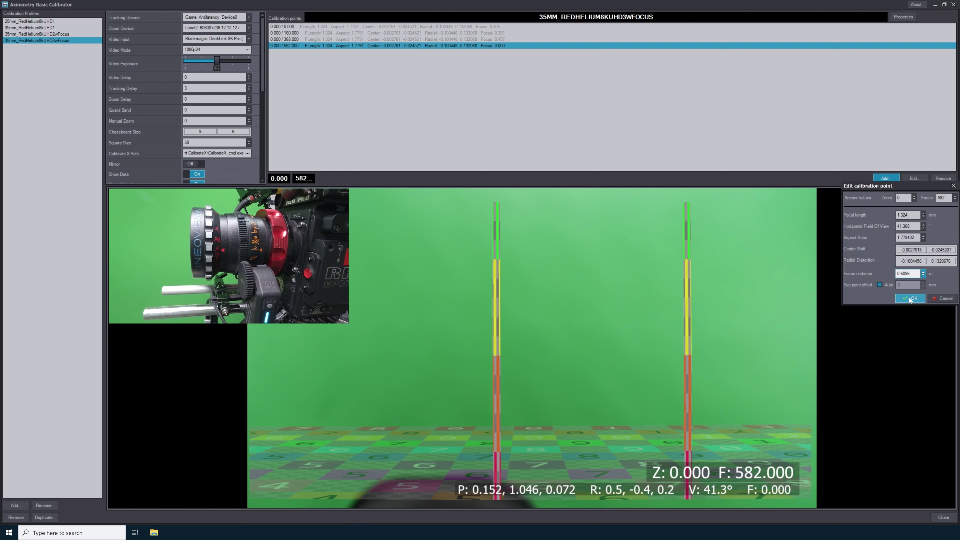
click(910, 301)
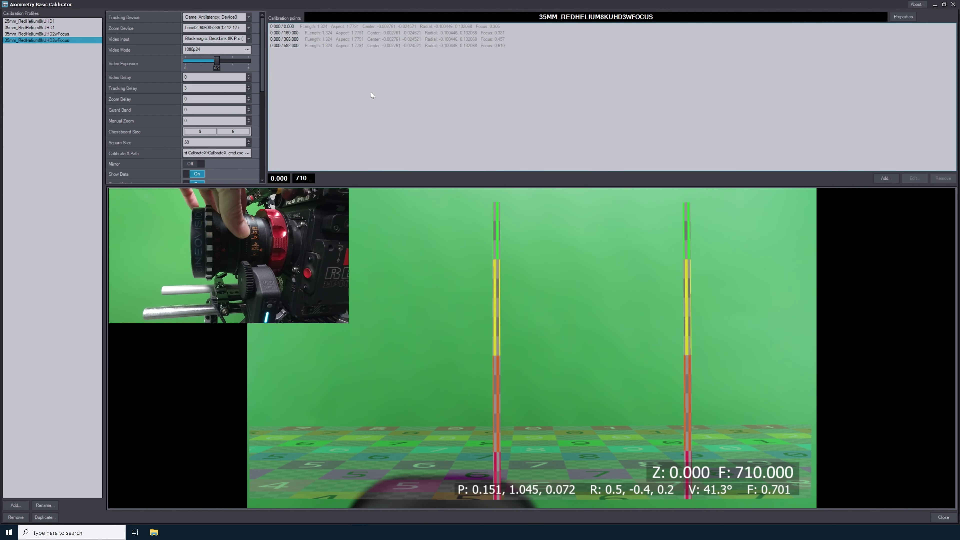
Step: Convert 30 inches and add a point at focus 710 with focus distance 0.762 m
text(30)
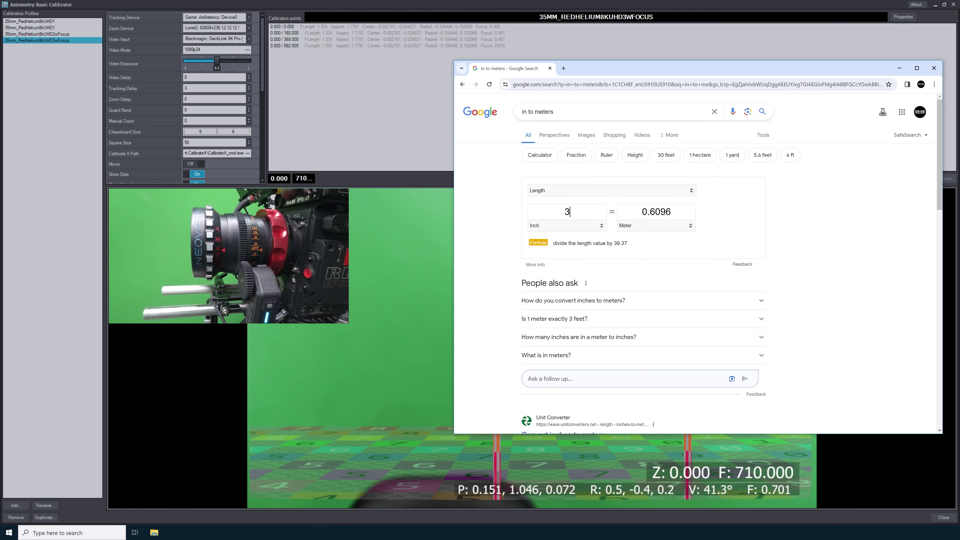
double_click(656, 211)
click(643, 4)
click(885, 178)
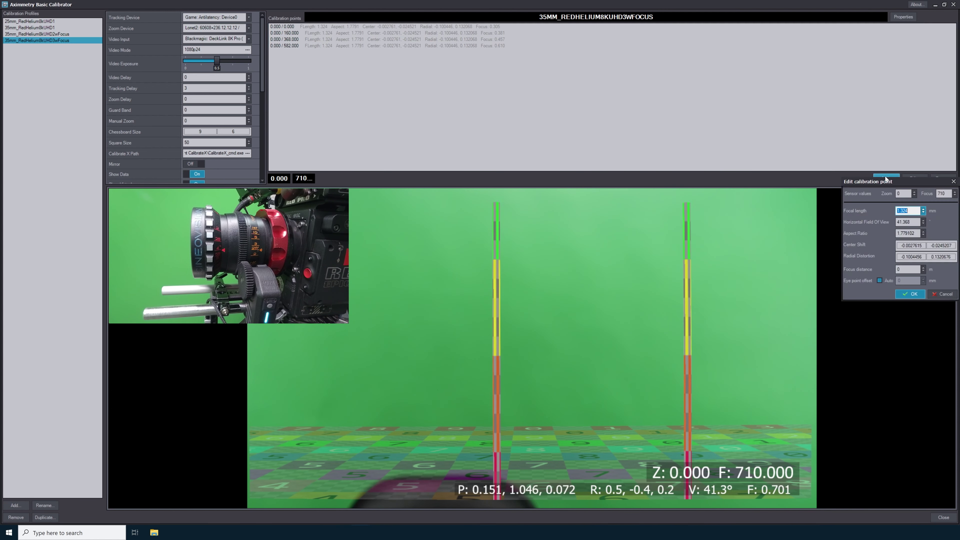
click(908, 269)
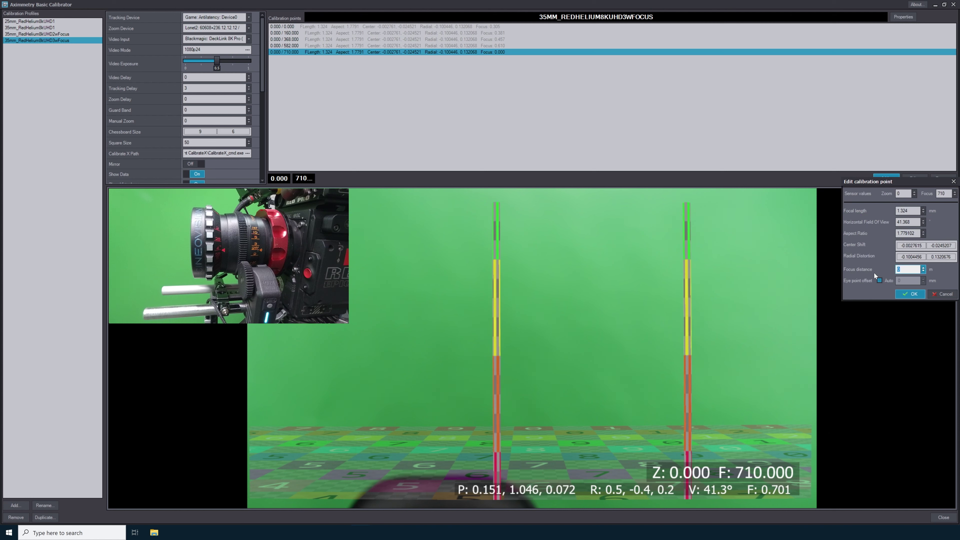
click(908, 295)
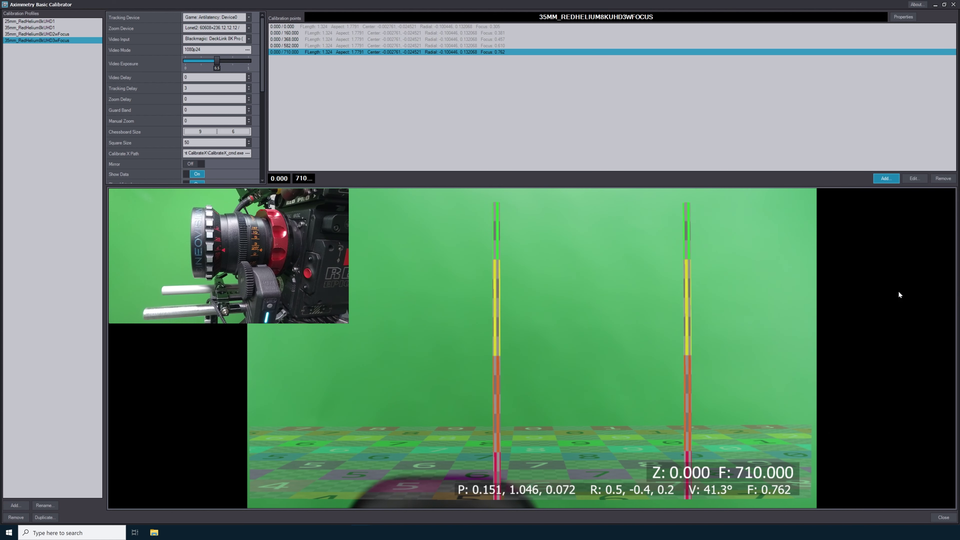
click(574, 111)
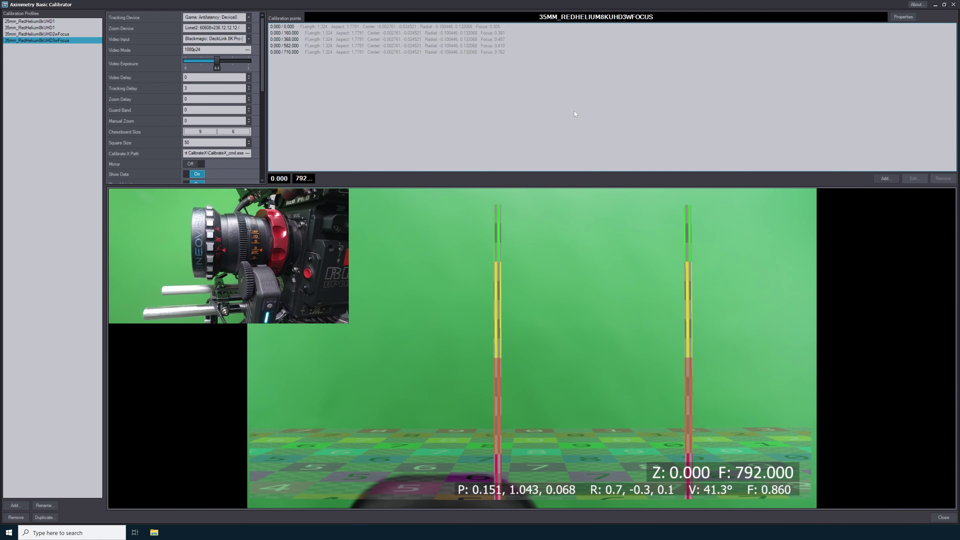
Step: Convert 36 inches and add a point at focus 792 with focus distance 0.914 m
key(alt+Tab)
text(36)
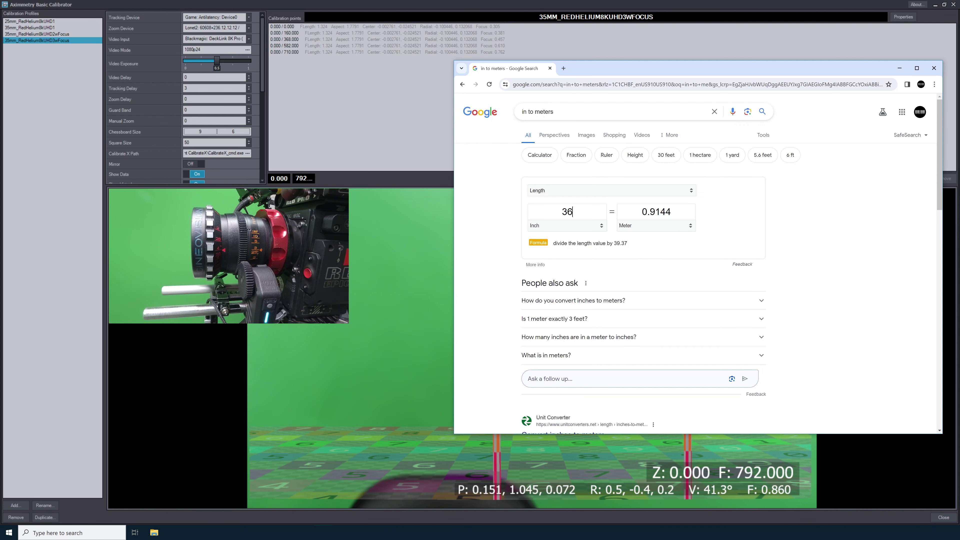
key(Tab)
click(659, 14)
click(883, 177)
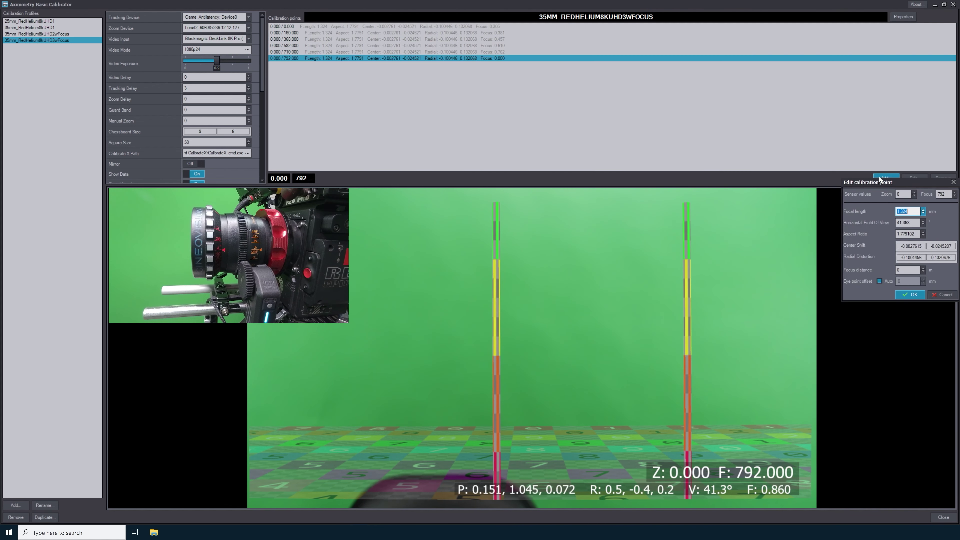
click(907, 269)
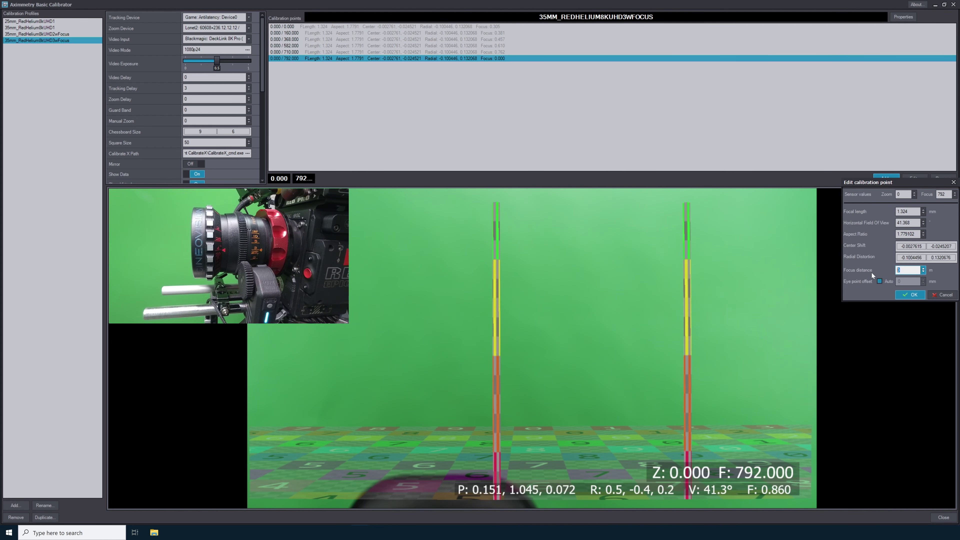
click(909, 294)
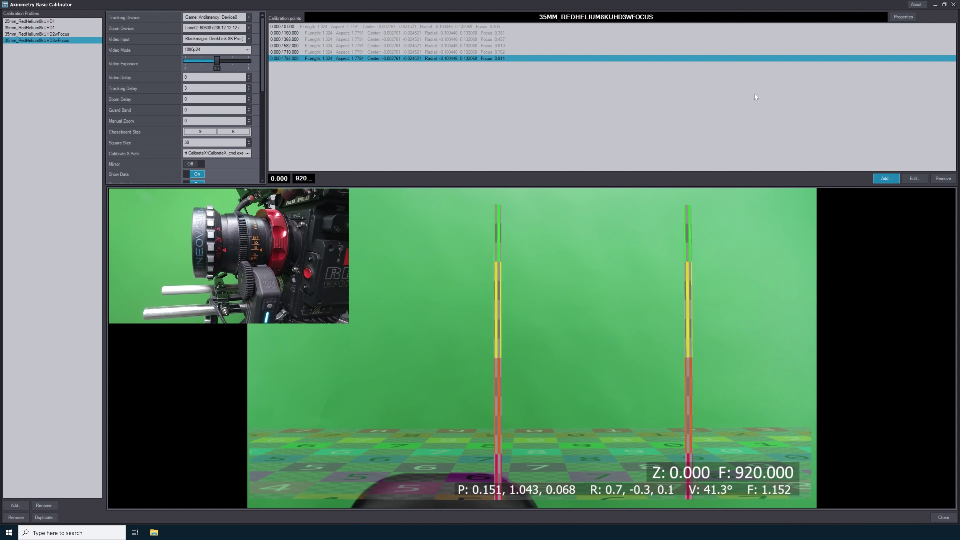
Step: Convert 60 inches and add a point at focus 920 with focus distance 1.524 m
key(alt+Tab)
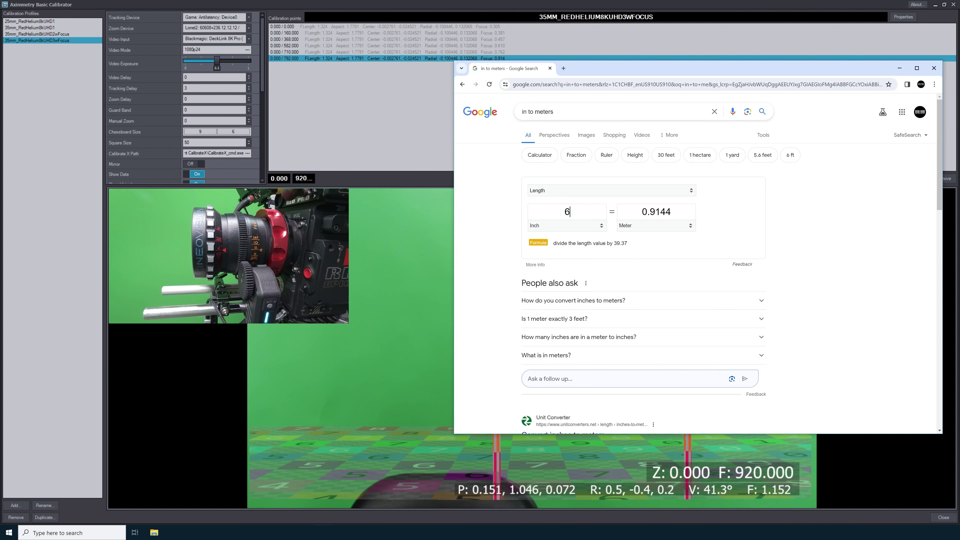
text(0)
double_click(656, 211)
key(ctrl+c)
click(694, 9)
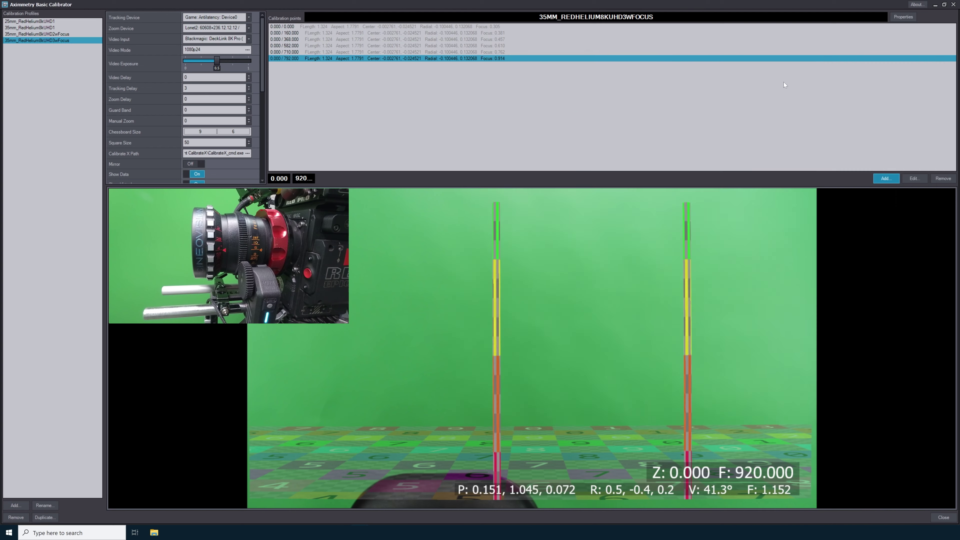
click(887, 179)
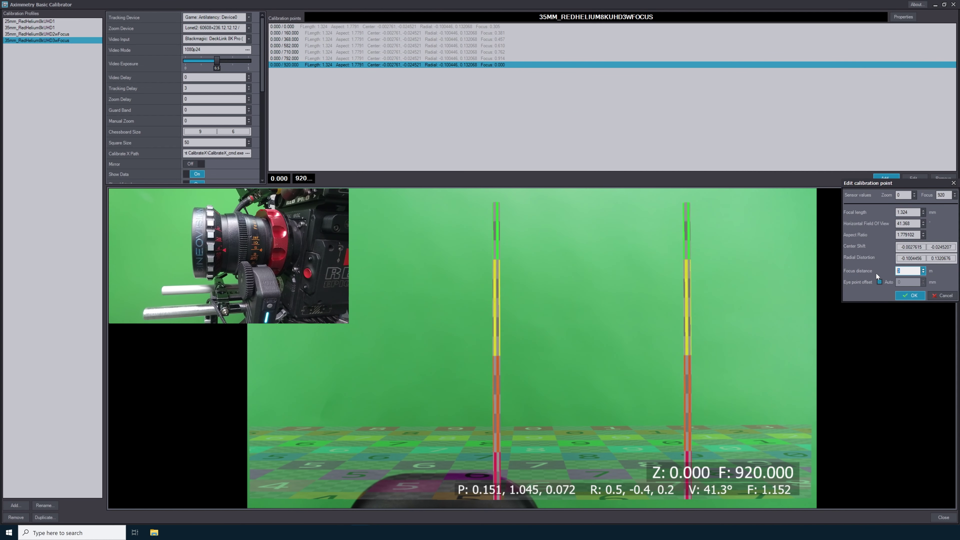
key(ctrl+v)
click(910, 296)
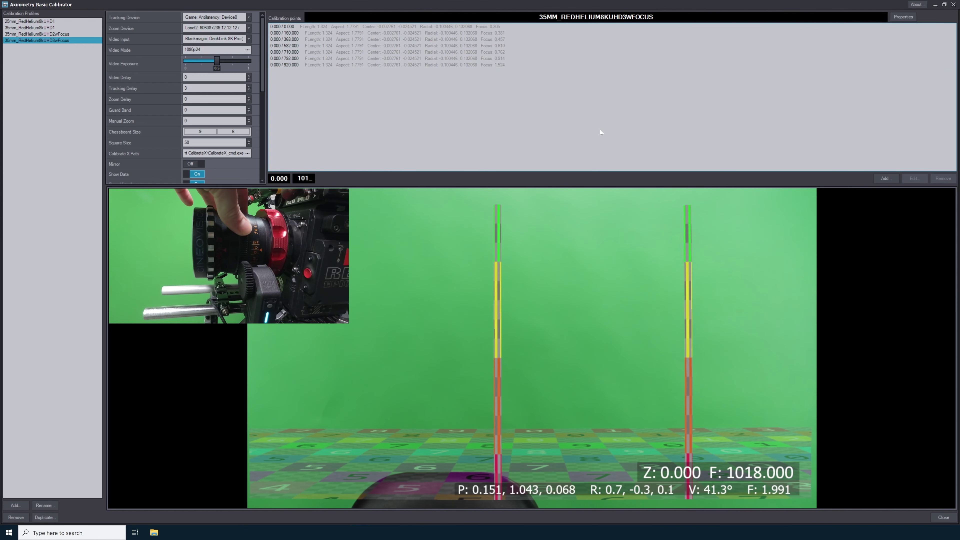
Step: Convert 120 inches to meters and select the 3.048 m result
key(alt+Tab)
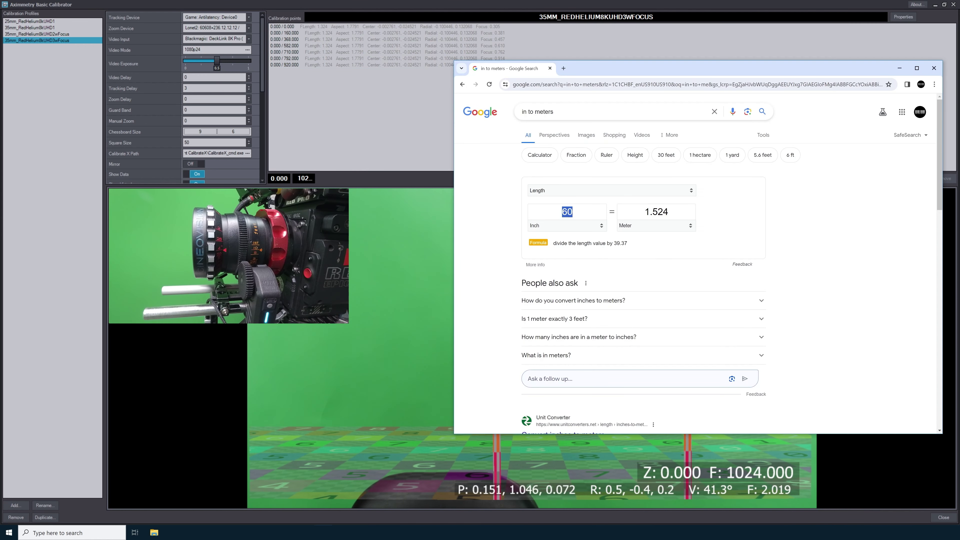
text(120)
drag(669, 212, 644, 211)
key(ctrl+c)
key(alt+Tab)
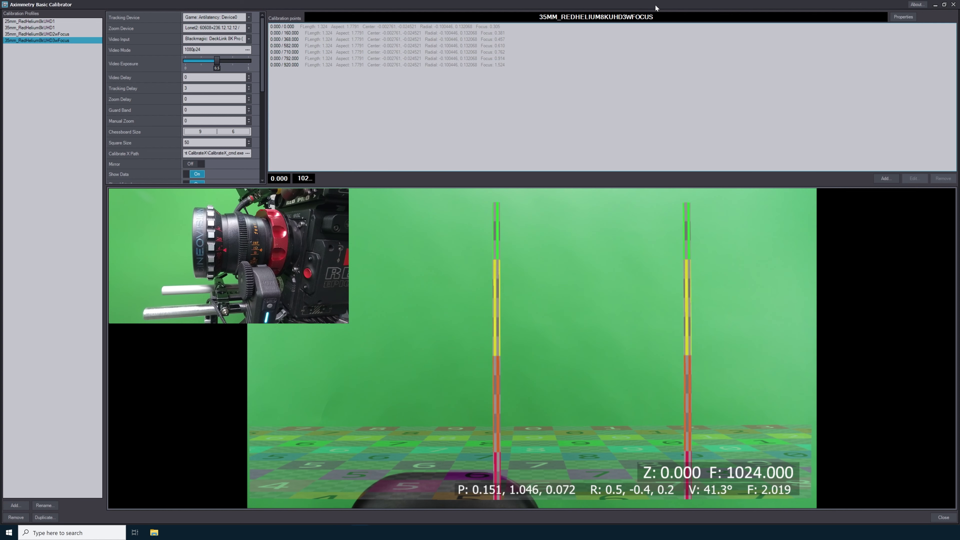
Step: Add a calibration point at focus 1024 with the pasted 3.048 m distance
click(886, 178)
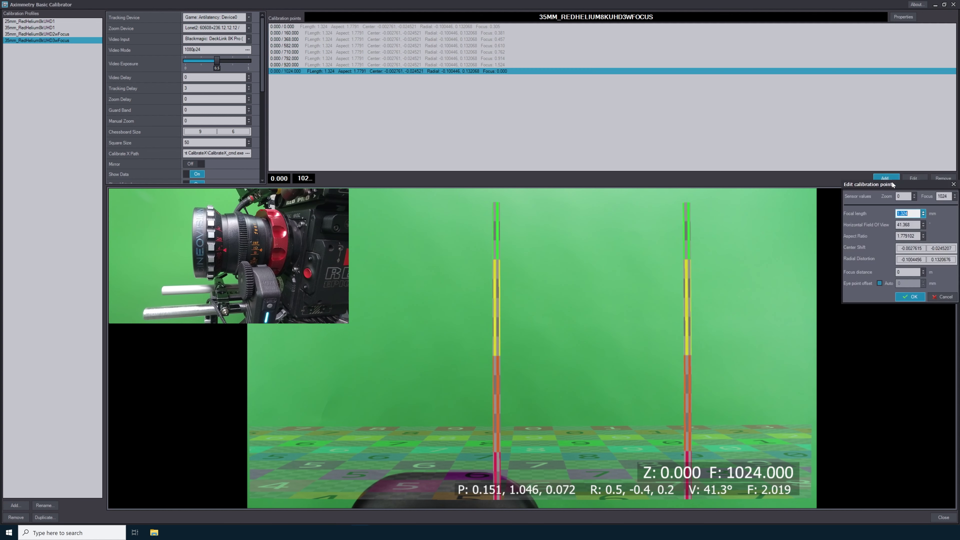
click(907, 272)
key(ctrl+v)
click(909, 296)
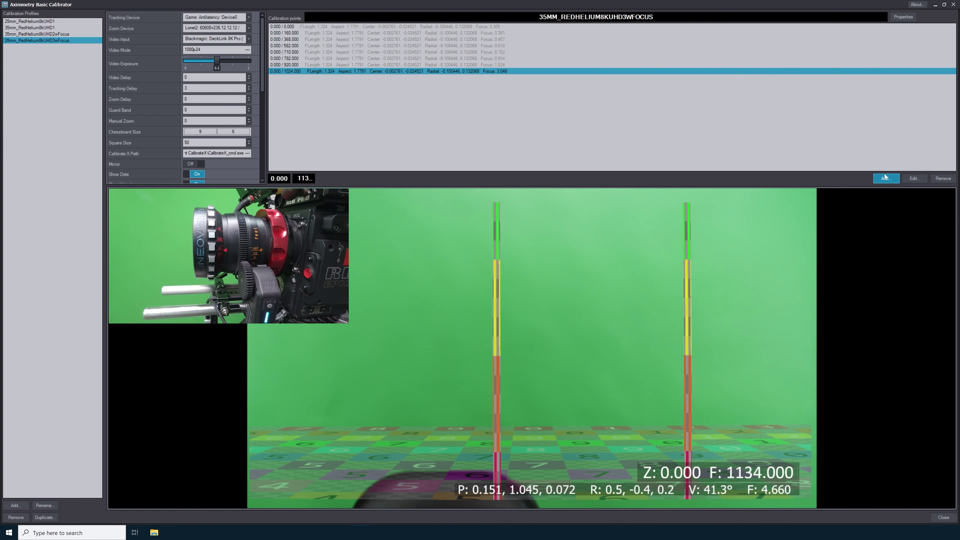
Step: Convert 240 inches to 6.096 m and add a point at focus 1134 with that distance
key(alt+Tab)
key(ctrl+a)
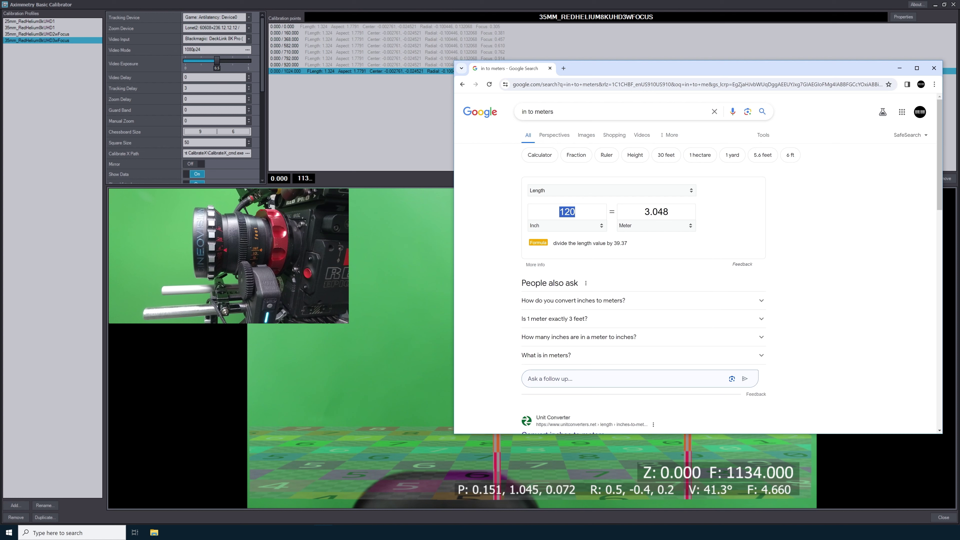
text(240)
drag(669, 212, 643, 212)
click(629, 6)
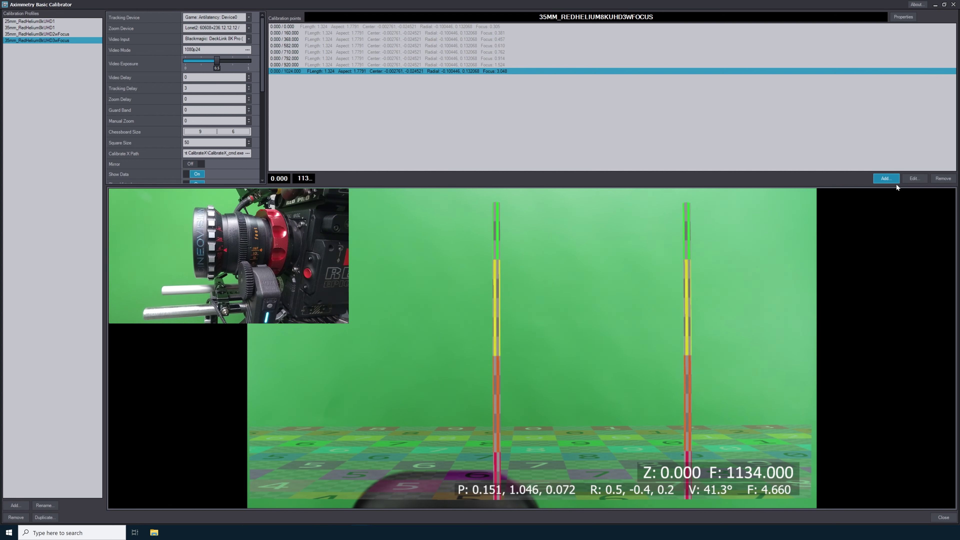
click(886, 178)
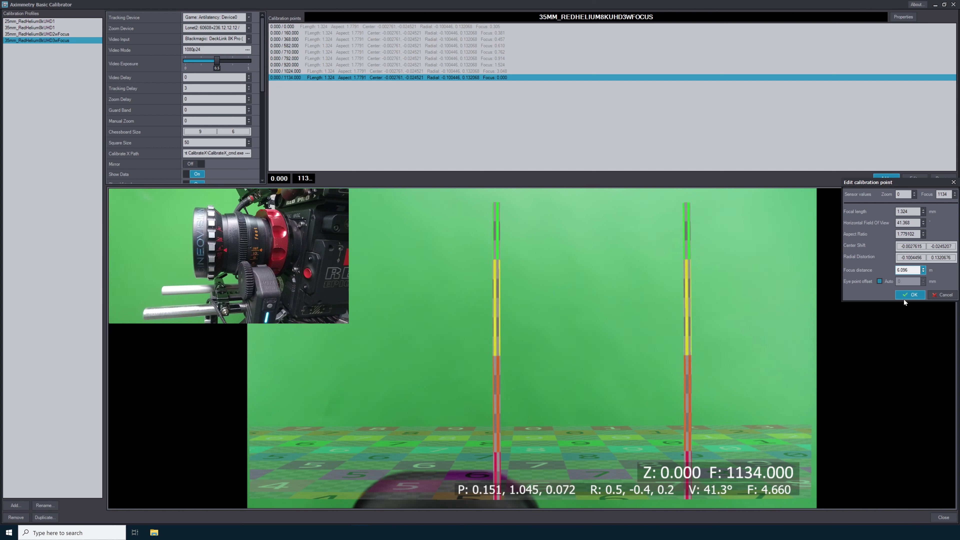
click(911, 295)
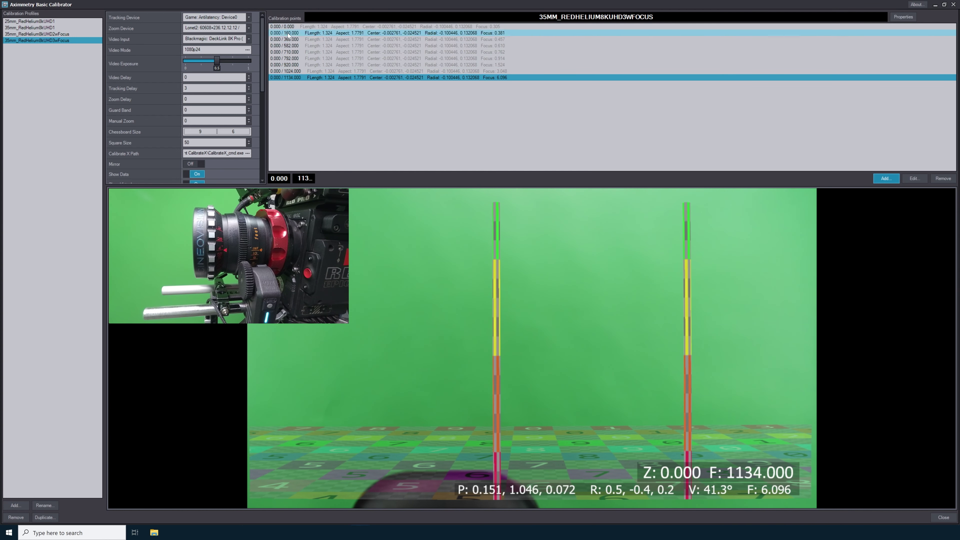
Step: Deselect the 1134 calibration row by clicking an empty area of the list
click(333, 121)
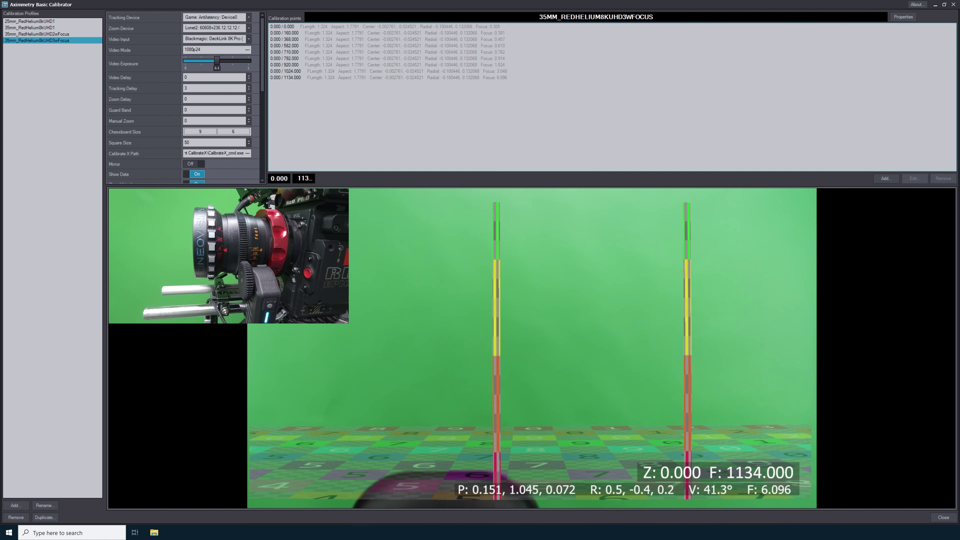